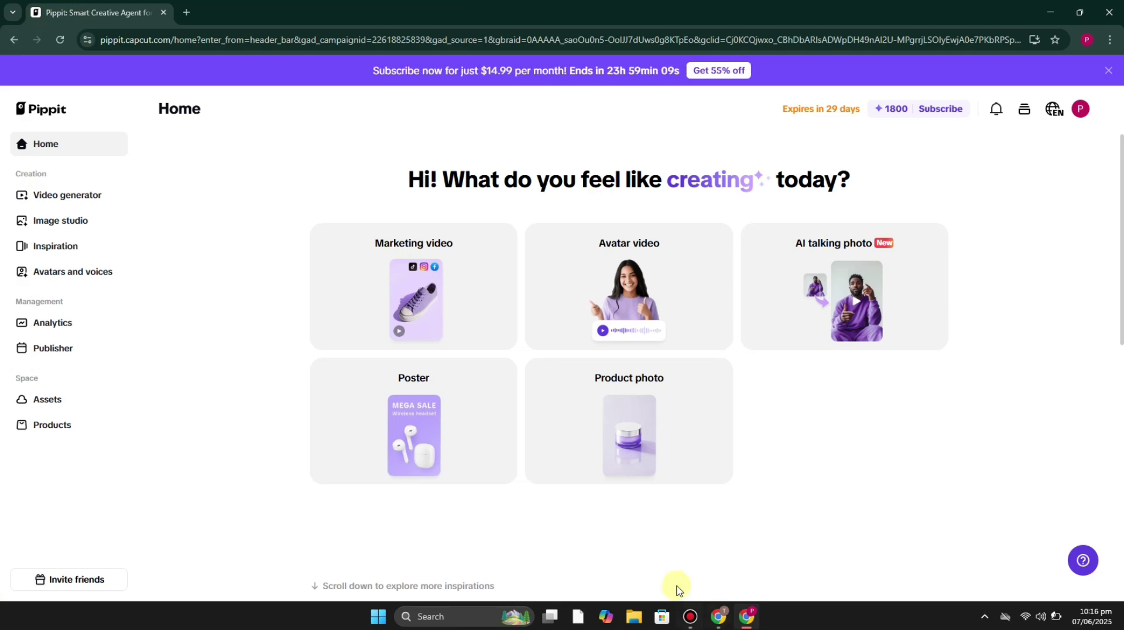
Start a marketing video from the home page.
{"action": "left_click", "coordinate": [483, 303]}
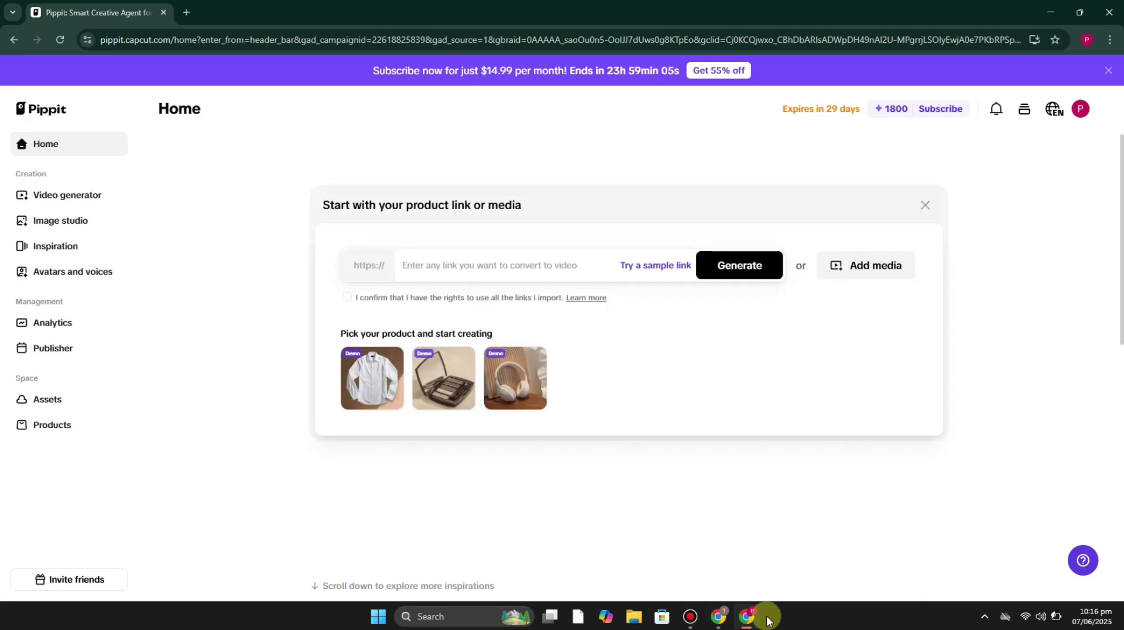
{"action": "left_click", "coordinate": [365, 386]}
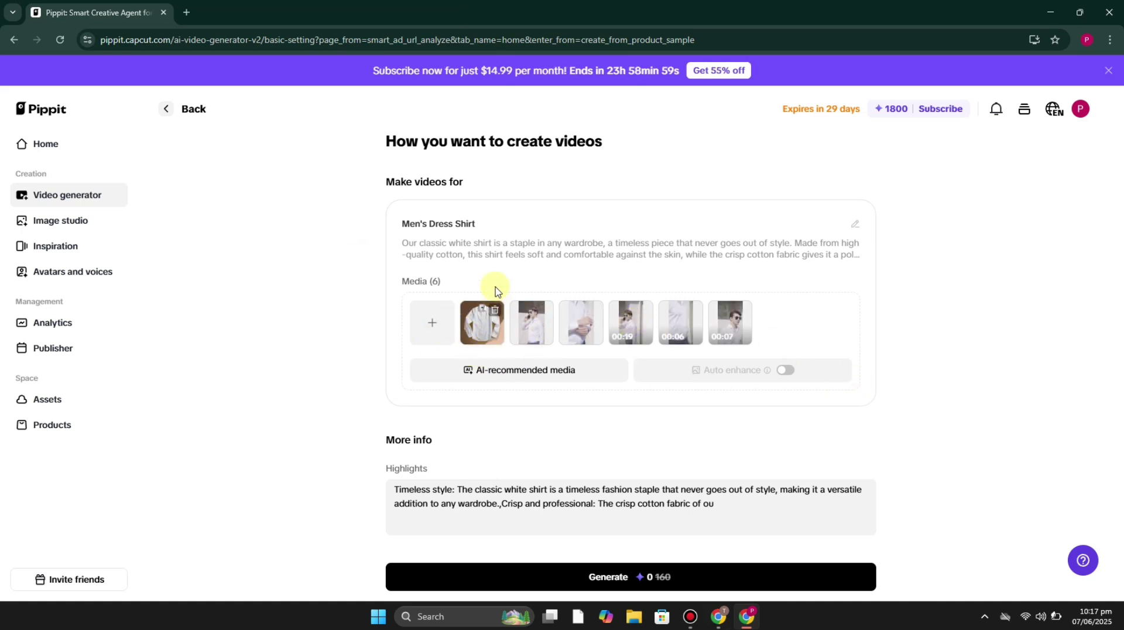
{"action": "left_click", "coordinate": [167, 114]}
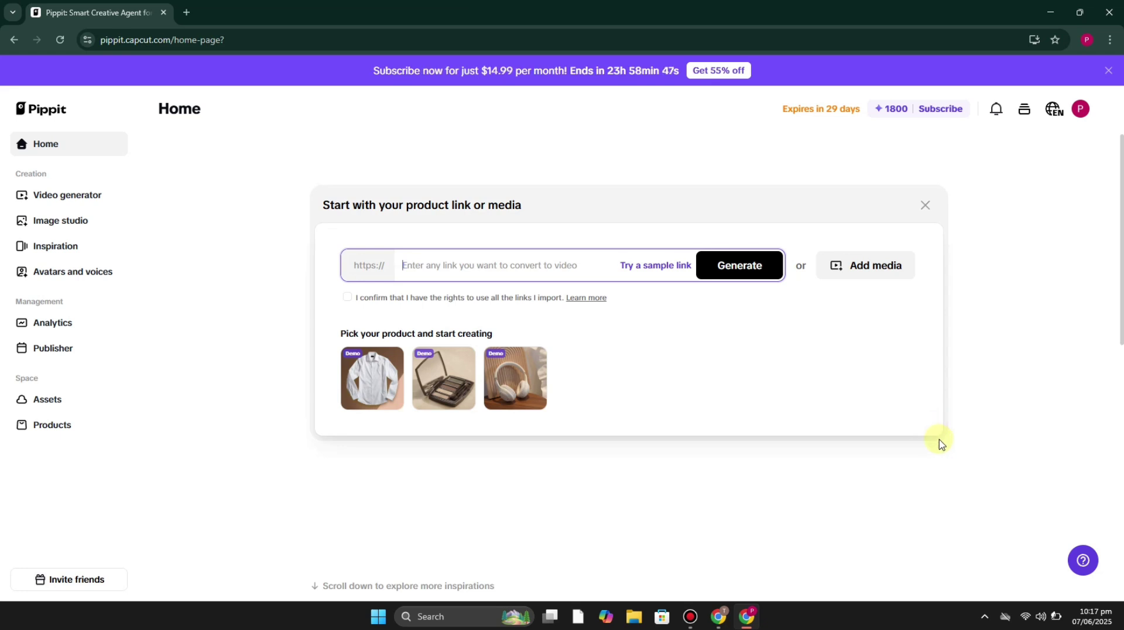
{"action": "left_click", "coordinate": [705, 373]}
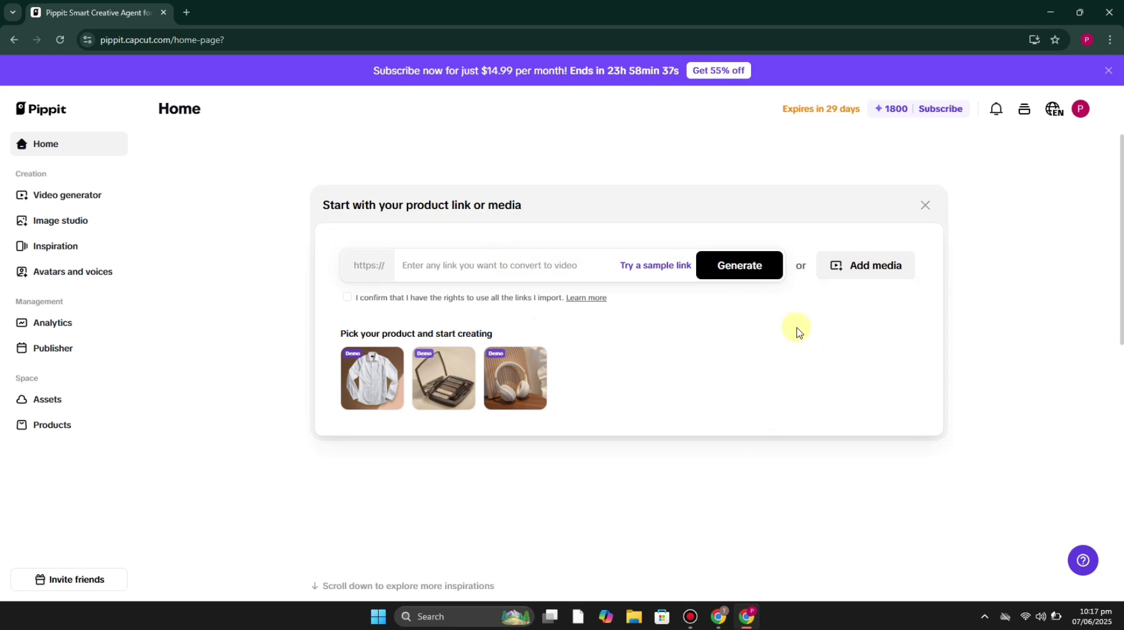
Upload the image of stacked chocolate chip cookies as the product media, preview it, and continue to the video setup.
{"action": "left_click", "coordinate": [859, 275]}
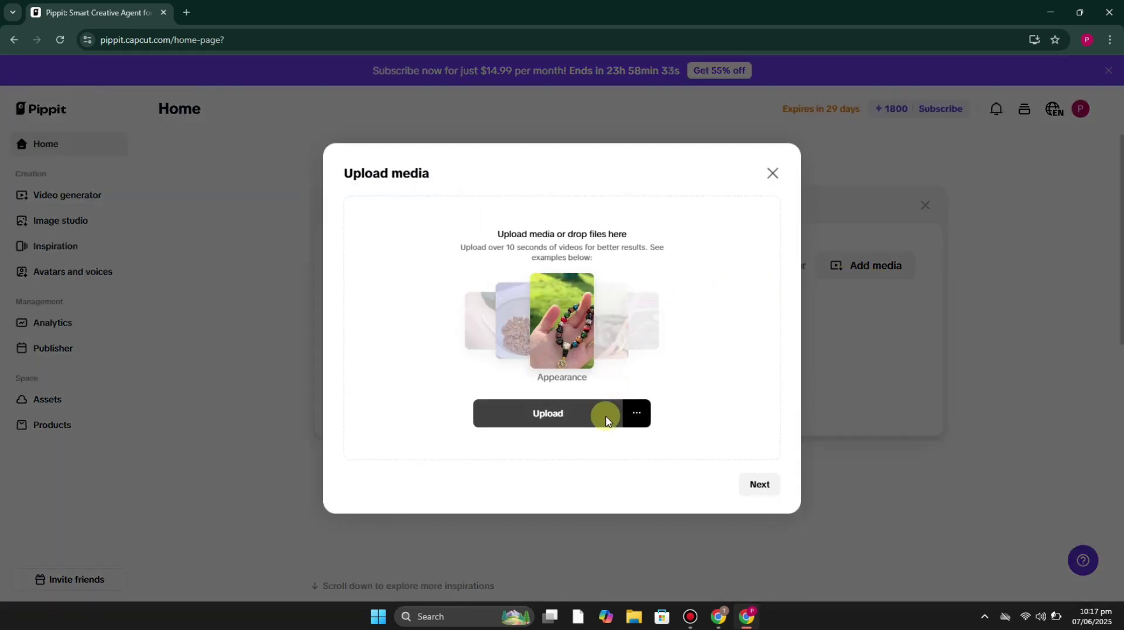
{"action": "left_click", "coordinate": [603, 413]}
{"action": "left_click", "coordinate": [387, 268]}
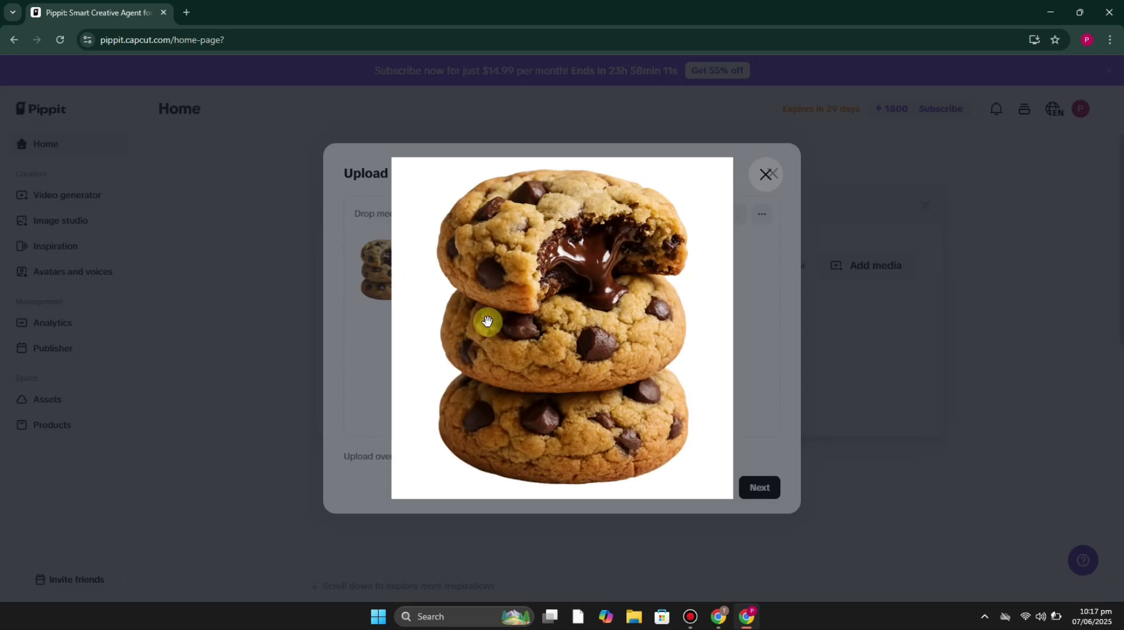
{"action": "left_click", "coordinate": [772, 287]}
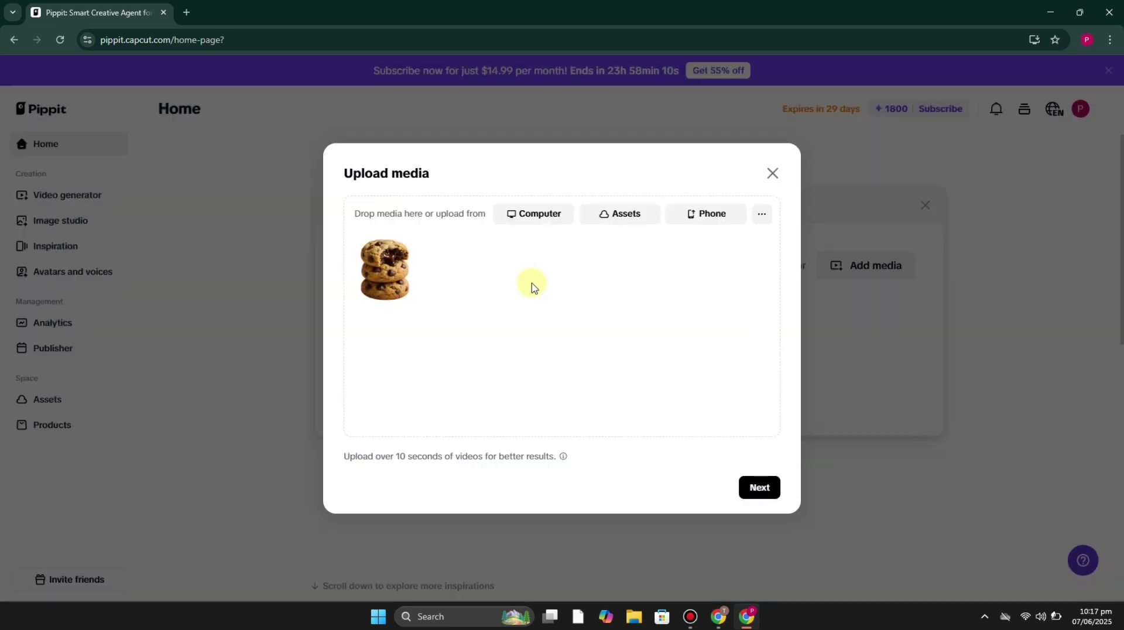
{"action": "left_click", "coordinate": [776, 497]}
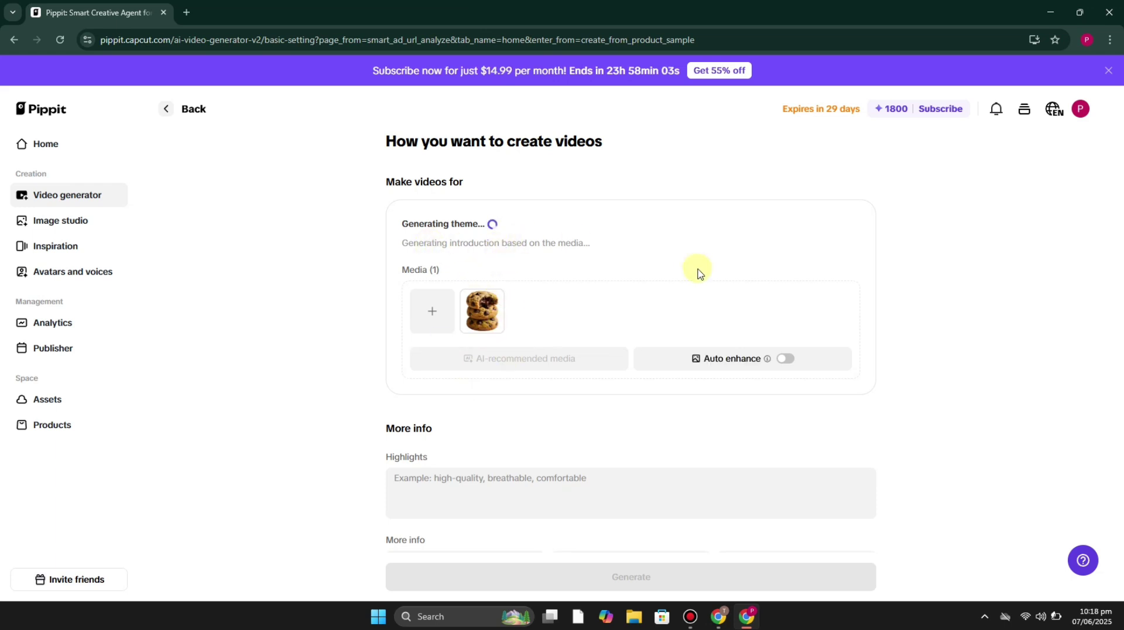
Review the product highlights and the theme, introduction and category in the video info, and confirm them.
{"action": "scroll", "coordinate": [372, 287], "scroll_direction": "down", "scroll_amount": 3}
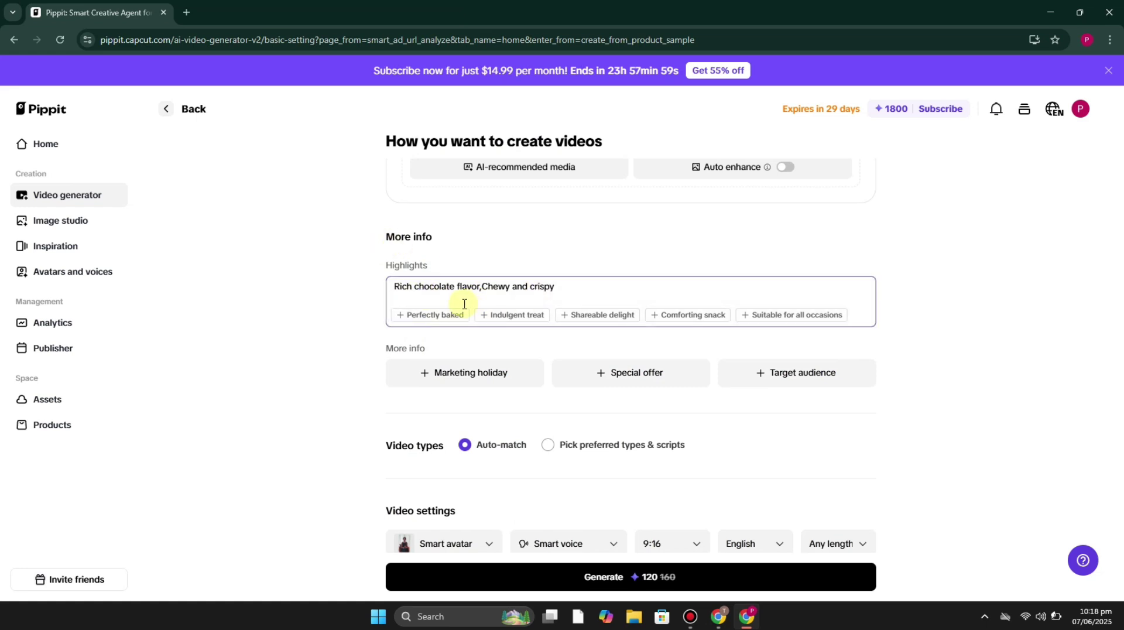
{"action": "scroll", "coordinate": [463, 275], "scroll_direction": "up", "scroll_amount": 3}
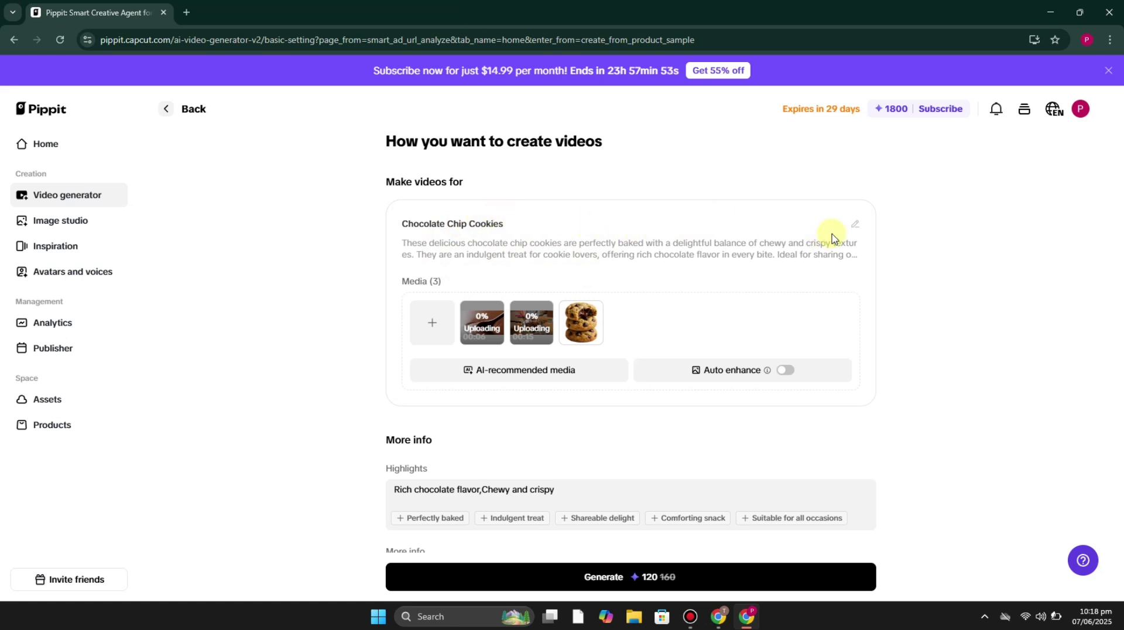
{"action": "left_click", "coordinate": [853, 229]}
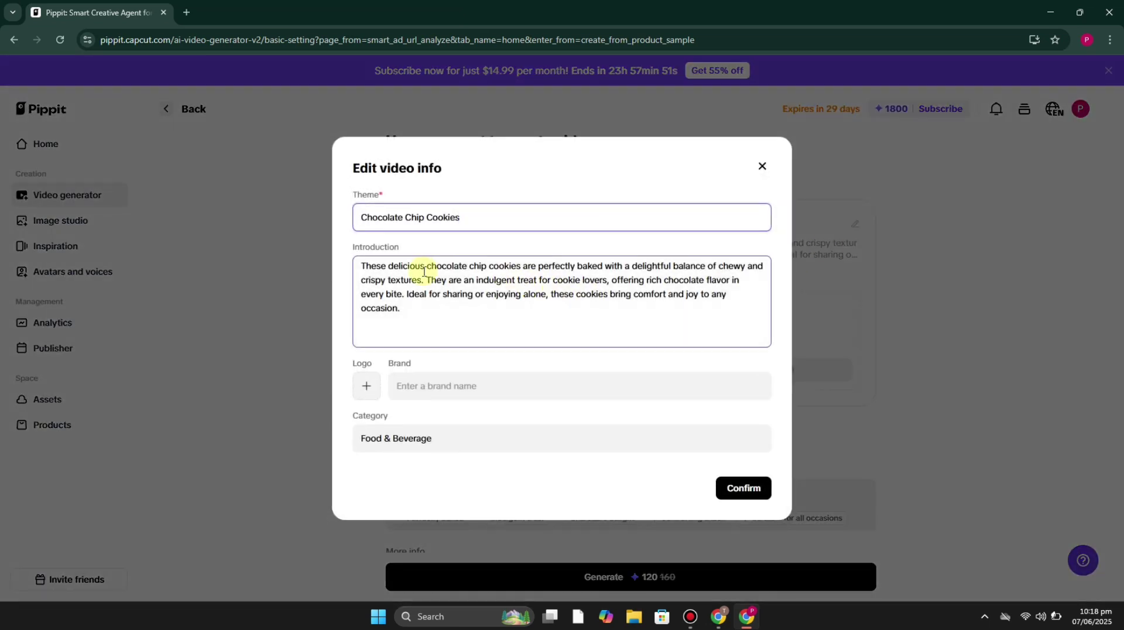
{"action": "left_click", "coordinate": [452, 329]}
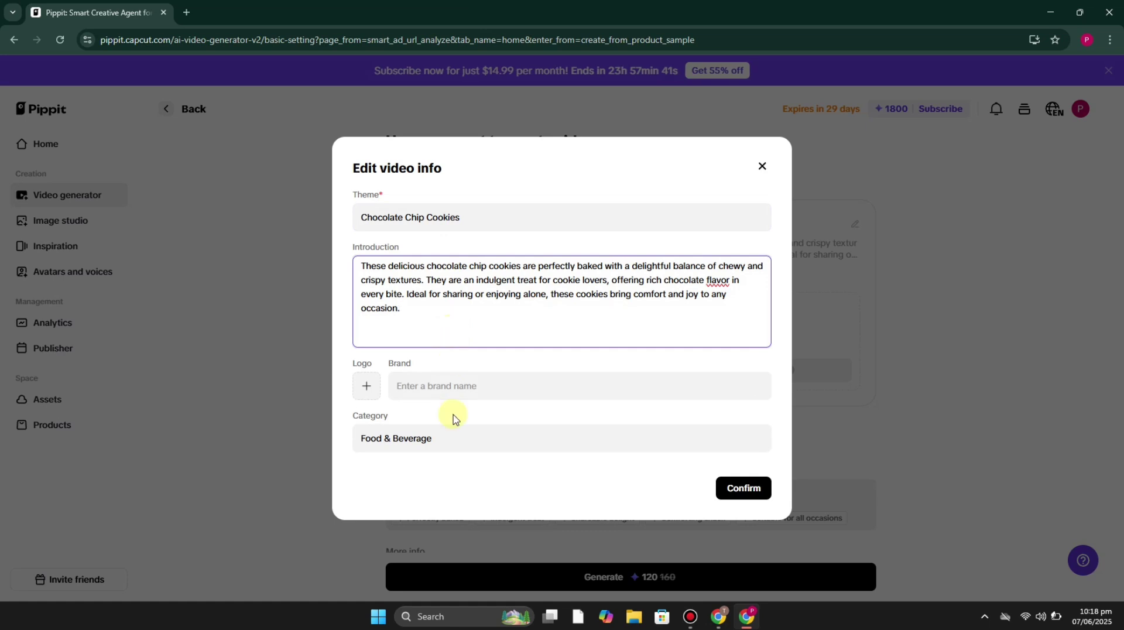
{"action": "left_click", "coordinate": [729, 489]}
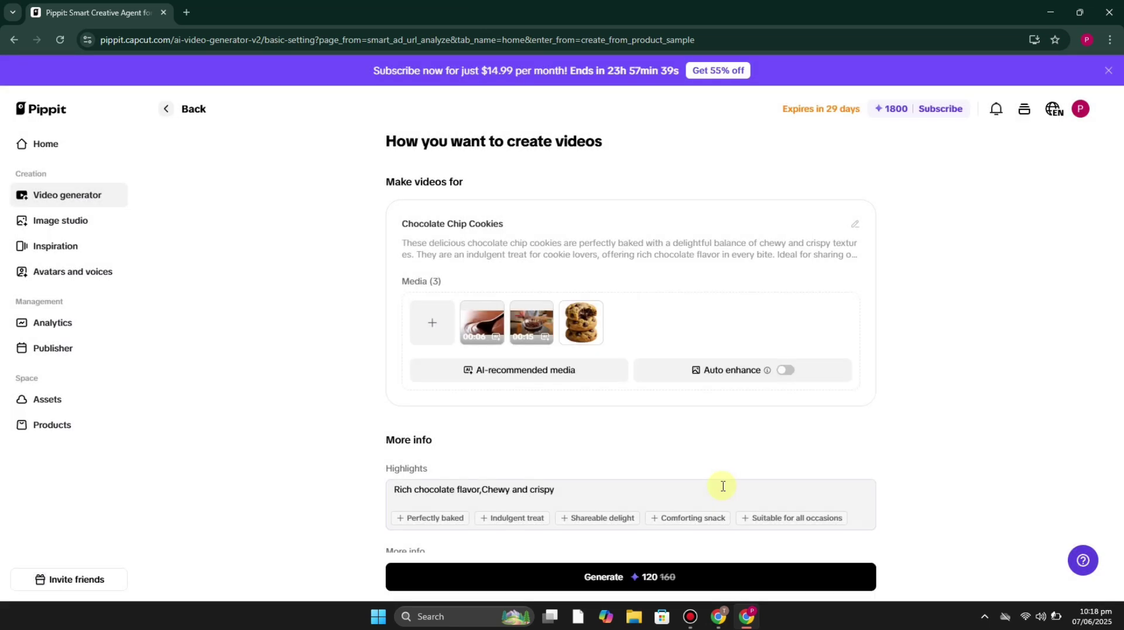
Try the option to pick preferred video types and scripts, and switch the video type back to Auto-match.
{"action": "scroll", "coordinate": [690, 427], "scroll_direction": "down", "scroll_amount": 2}
{"action": "scroll", "coordinate": [690, 427], "scroll_direction": "down", "scroll_amount": 1}
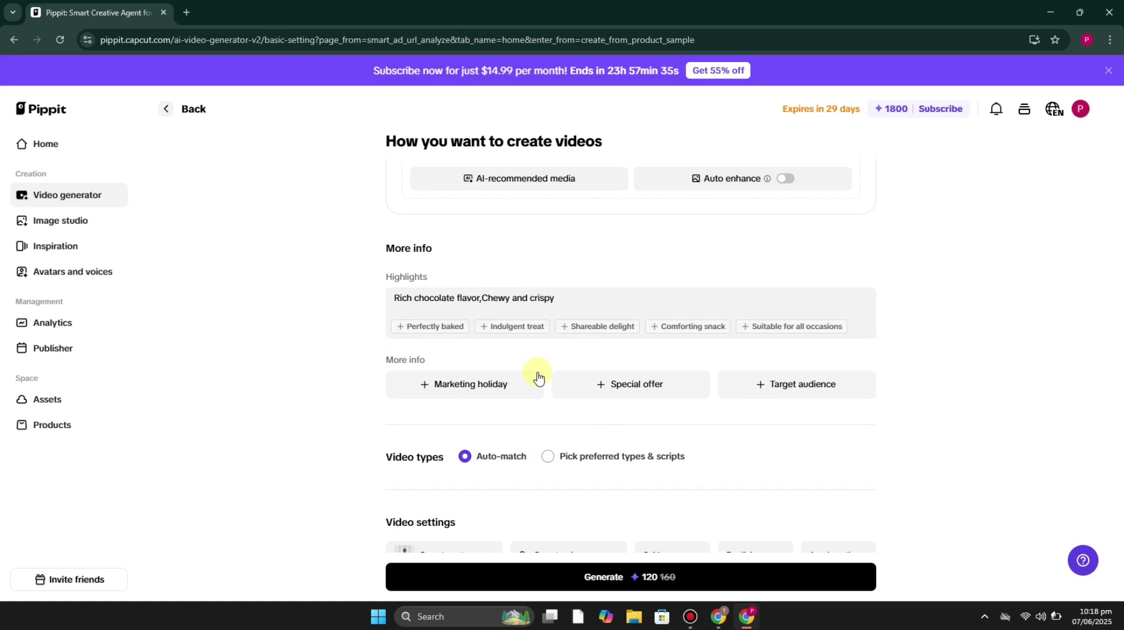
{"action": "scroll", "coordinate": [535, 375], "scroll_direction": "down", "scroll_amount": 1}
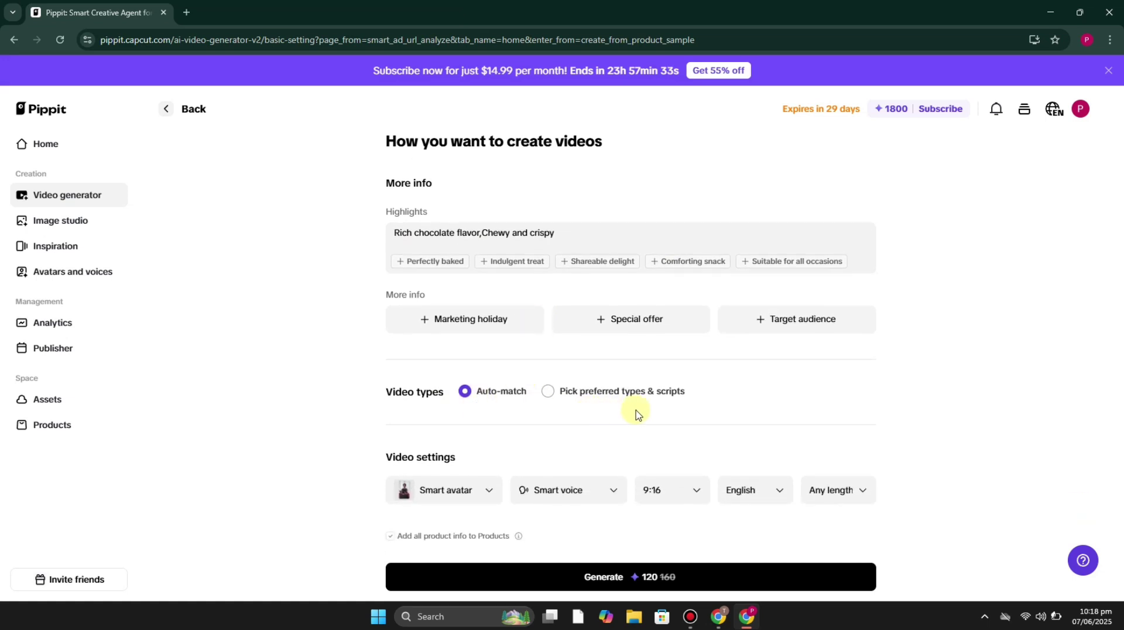
{"action": "left_click", "coordinate": [560, 396]}
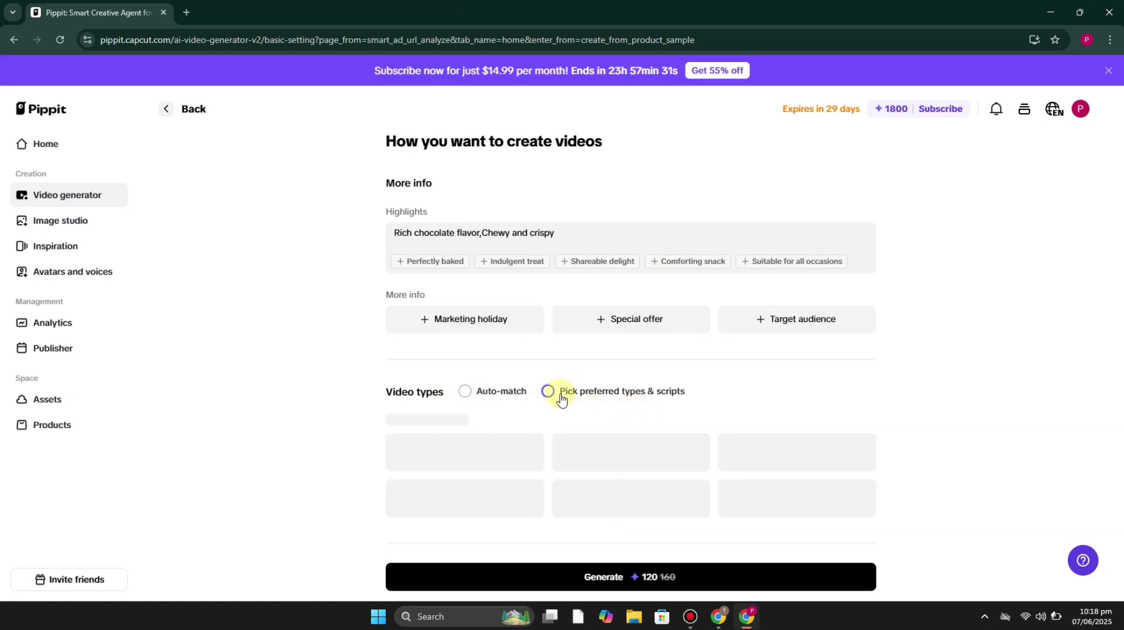
{"action": "scroll", "coordinate": [677, 447], "scroll_direction": "down", "scroll_amount": 2}
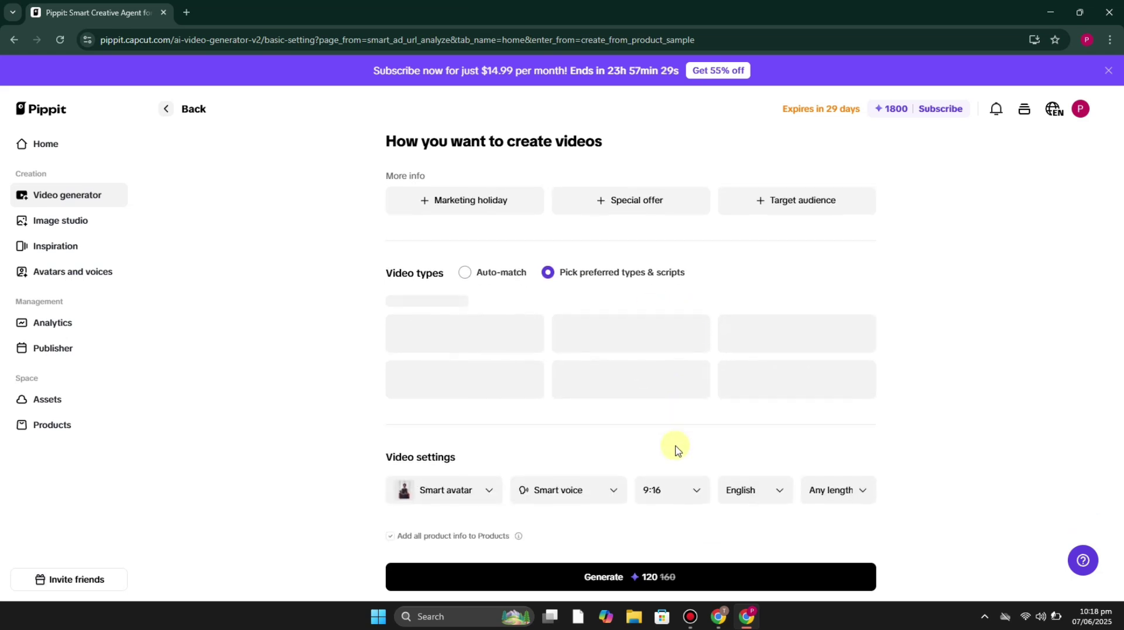
{"action": "left_click", "coordinate": [466, 274]}
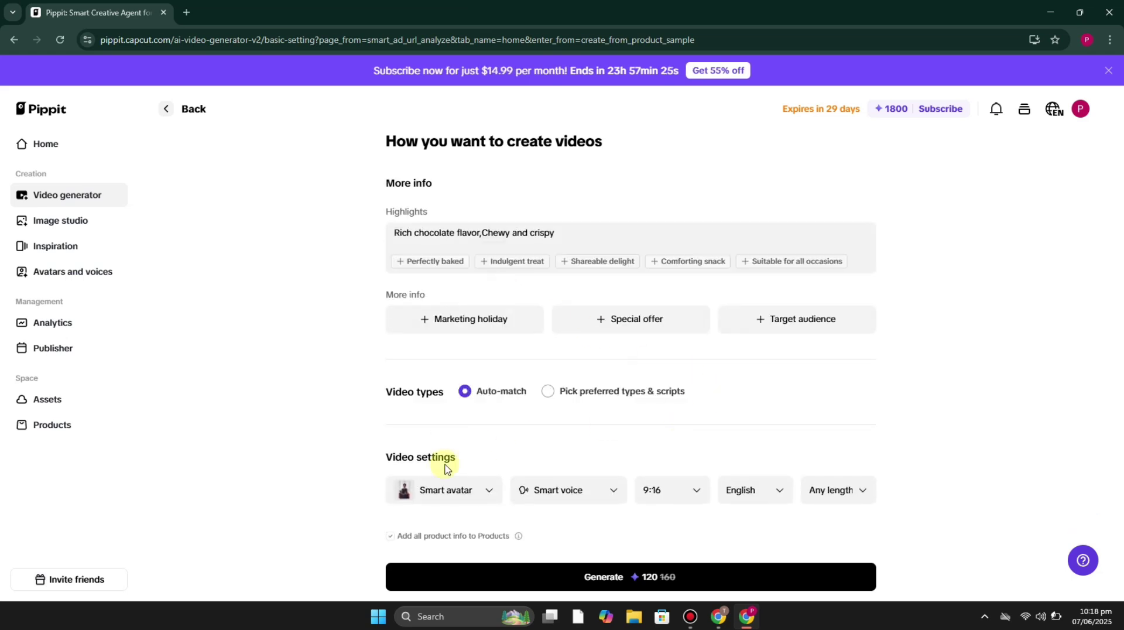
Set the video avatar to the recommended Noor avatar in the blue sweater and generate the marketing videos.
{"action": "left_click", "coordinate": [484, 494]}
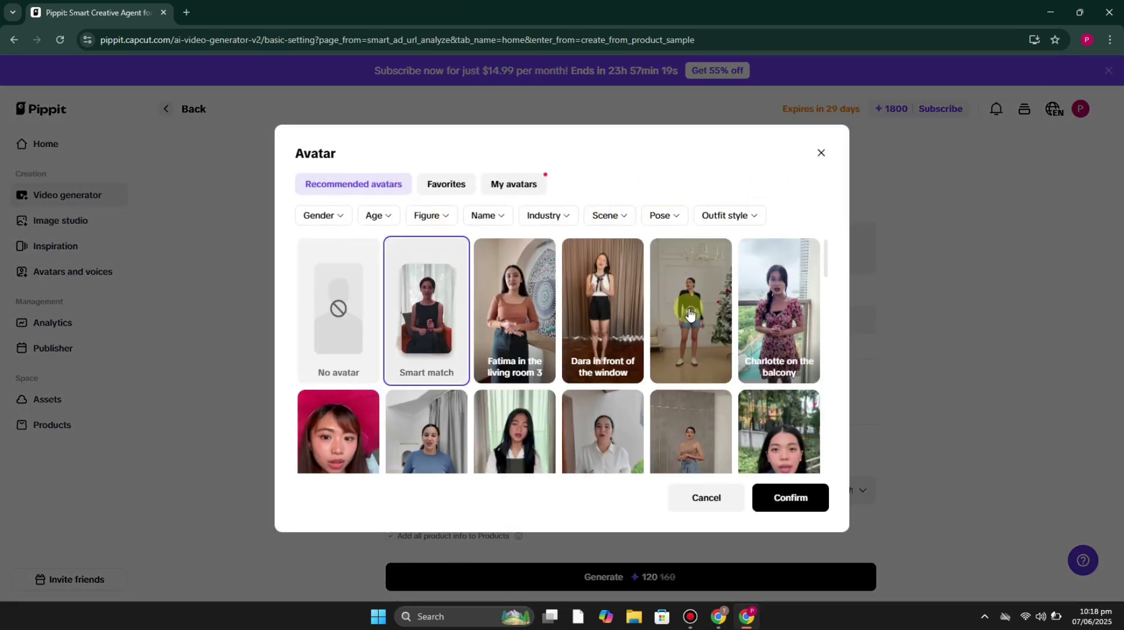
{"action": "scroll", "coordinate": [700, 368], "scroll_direction": "down", "scroll_amount": 3}
{"action": "scroll", "coordinate": [701, 367], "scroll_direction": "up", "scroll_amount": 3}
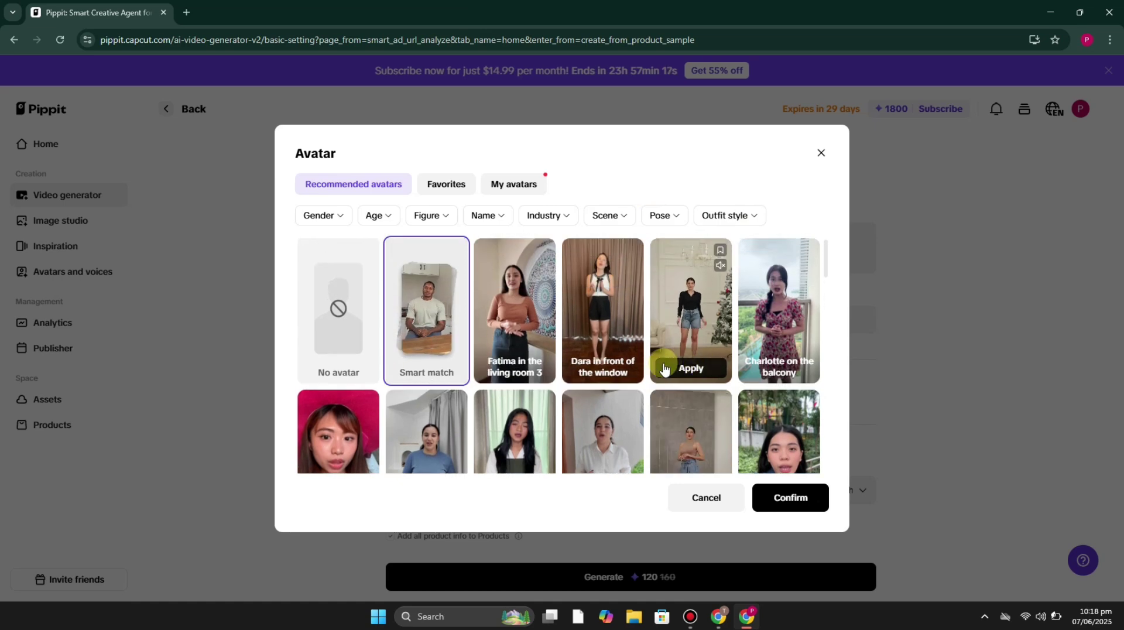
{"action": "scroll", "coordinate": [700, 367], "scroll_direction": "down", "scroll_amount": 2}
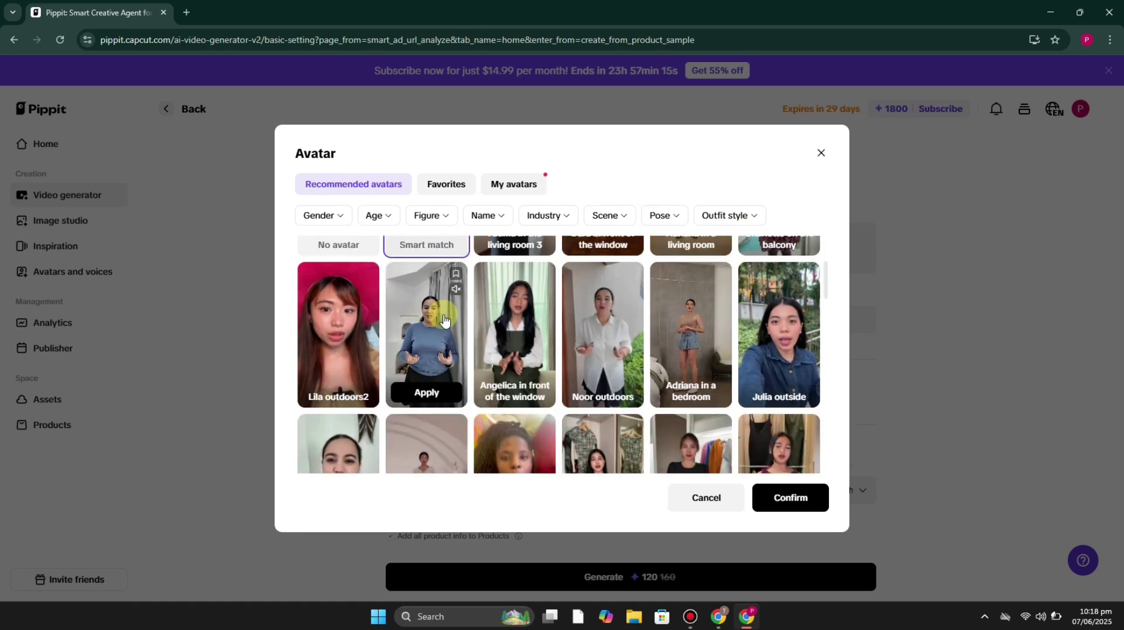
{"action": "left_click", "coordinate": [449, 356]}
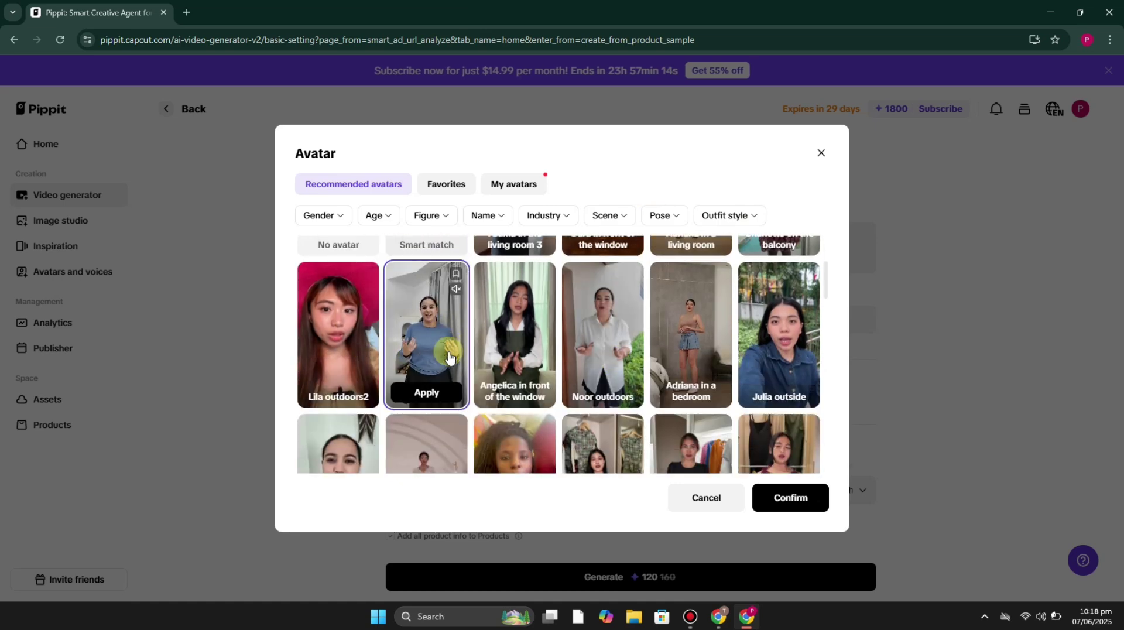
{"action": "left_click", "coordinate": [791, 497]}
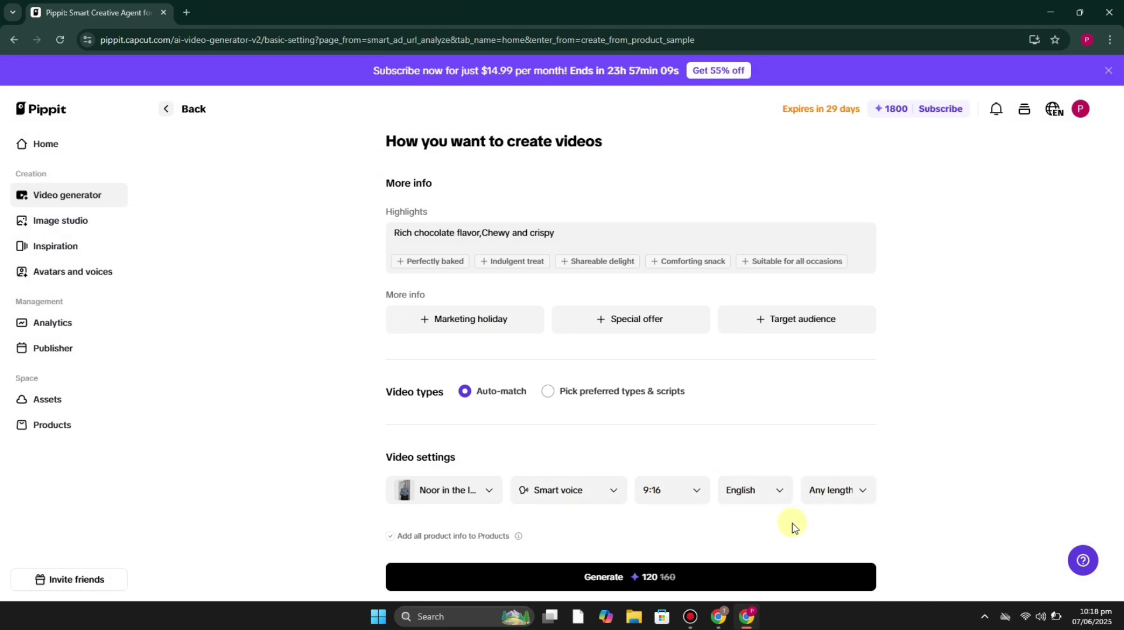
{"action": "left_click", "coordinate": [692, 583]}
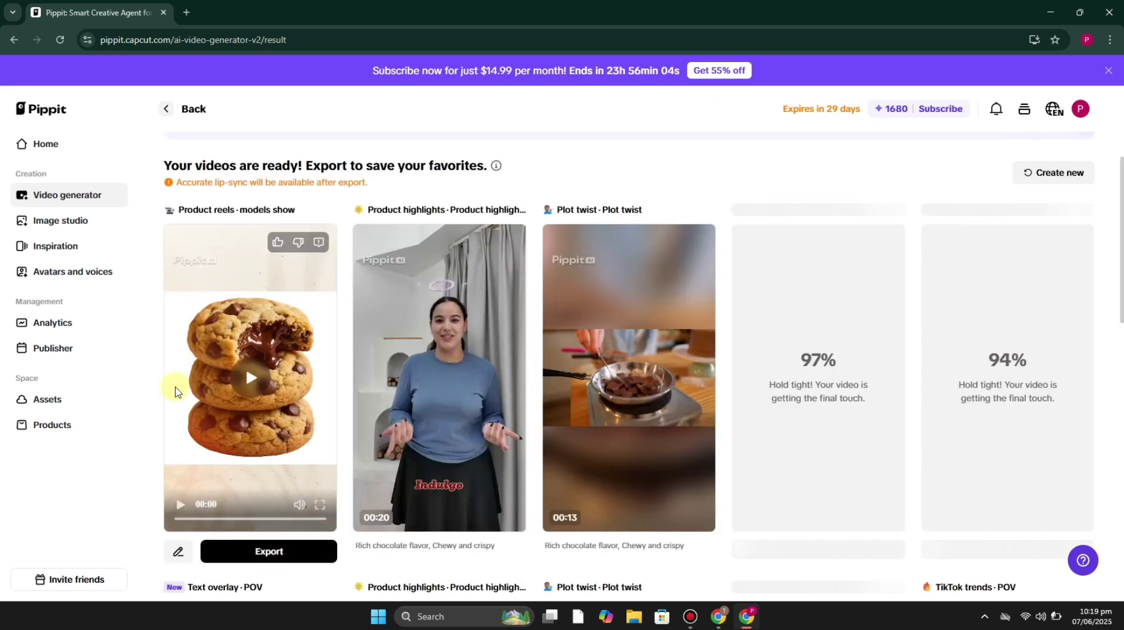
Play the generated product reel, product highlights, plot twist and TikTok trends videos to preview them.
{"action": "left_click", "coordinate": [182, 508]}
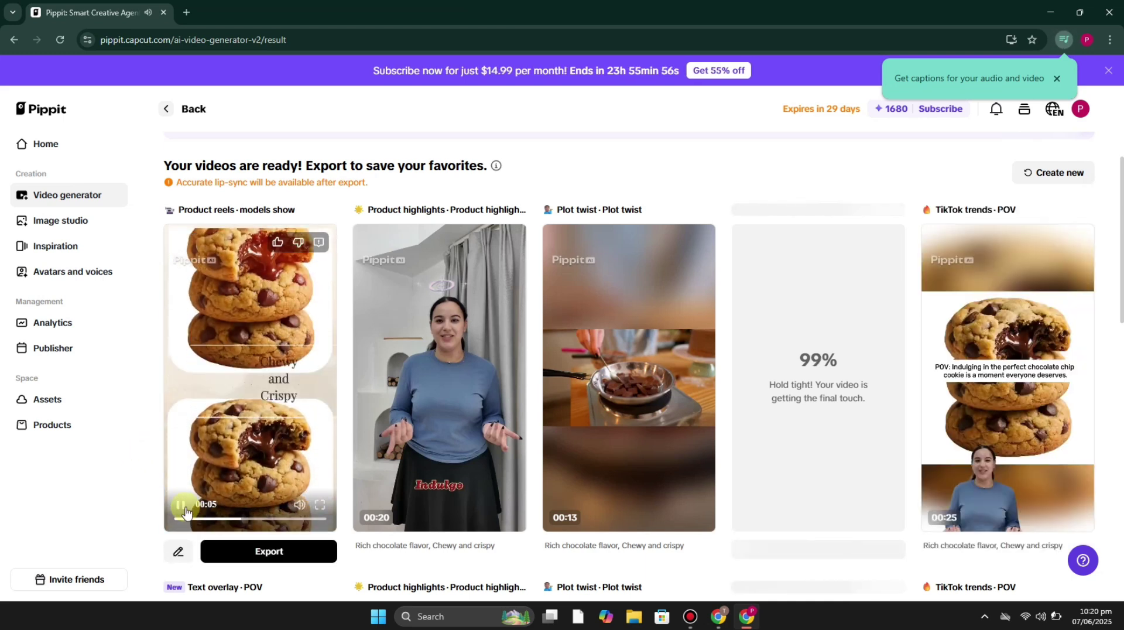
{"action": "left_click", "coordinate": [393, 450]}
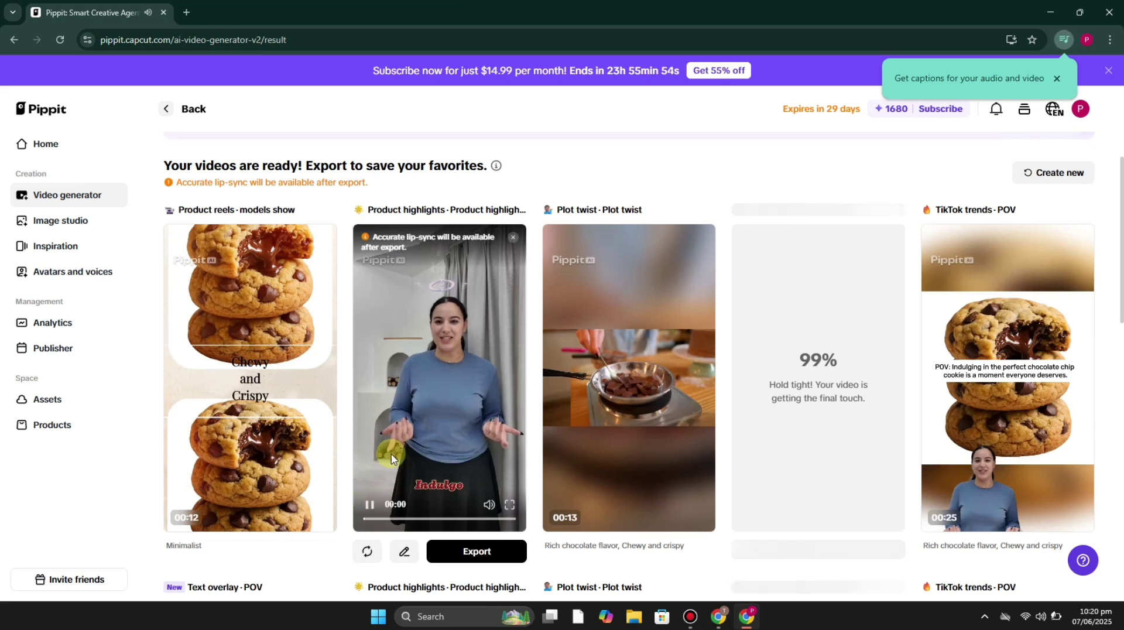
{"action": "mouse_move", "coordinate": [282, 487]}
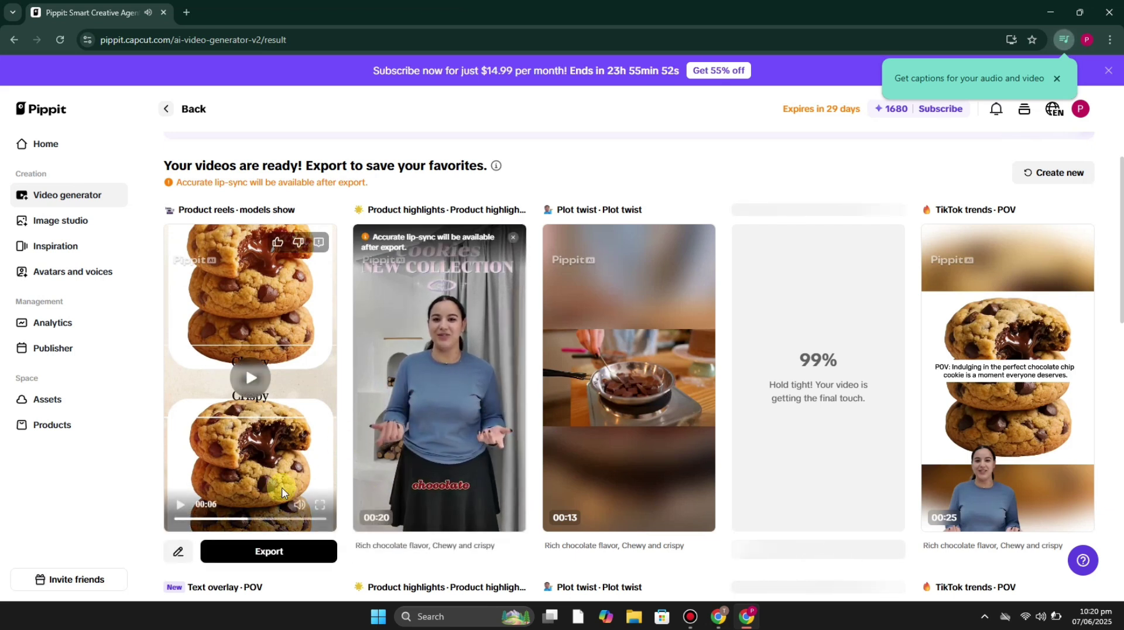
{"action": "mouse_move", "coordinate": [458, 412]}
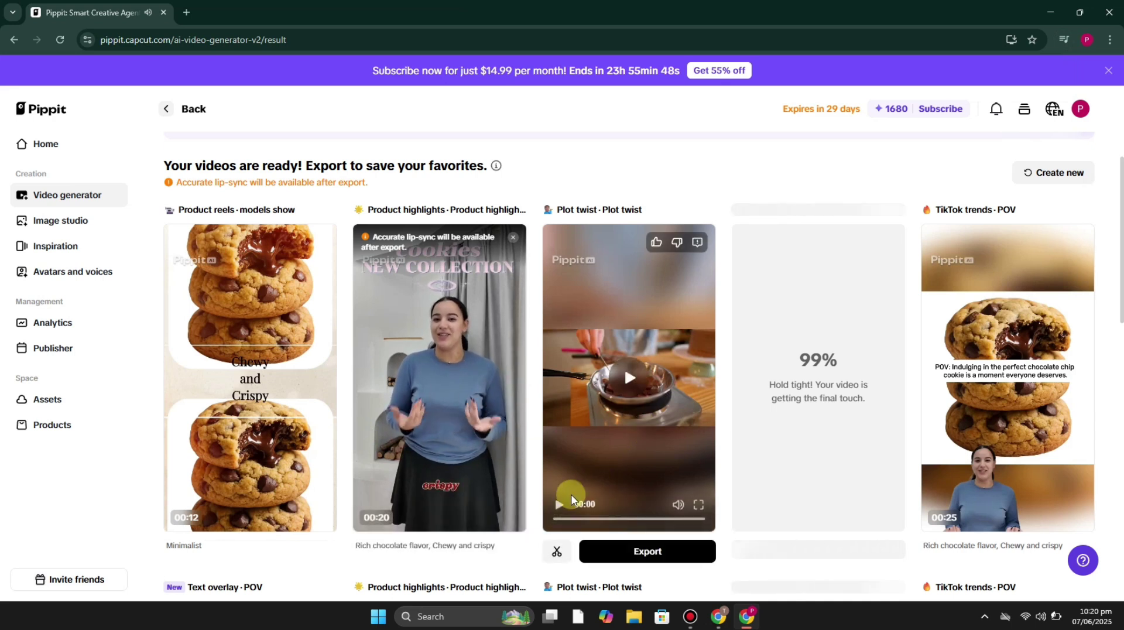
{"action": "left_click", "coordinate": [558, 505]}
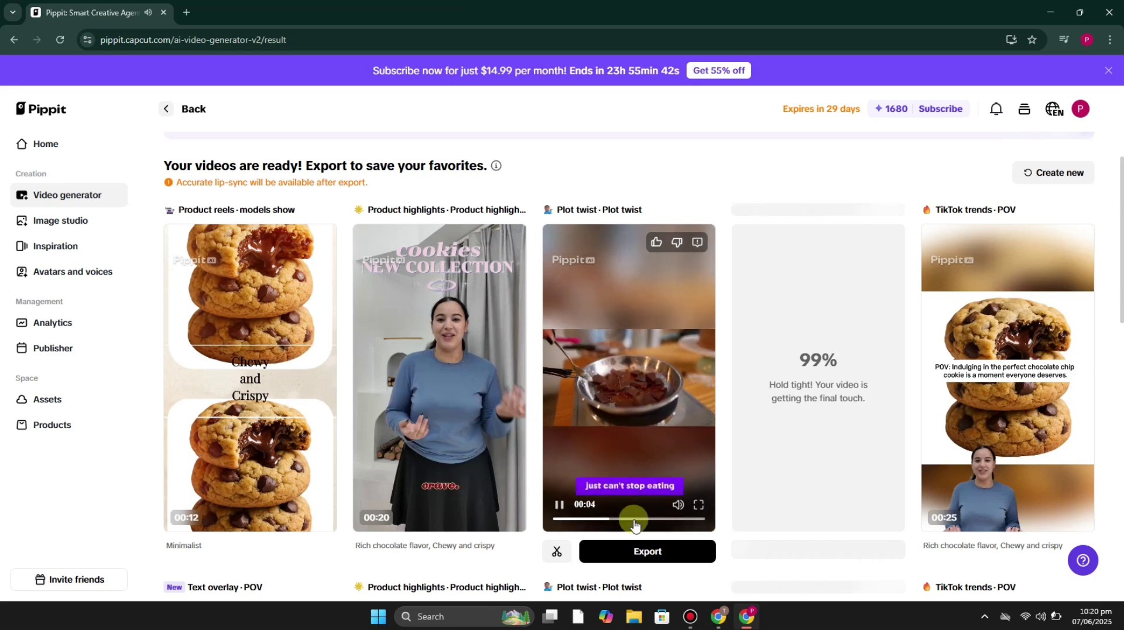
{"action": "left_click", "coordinate": [935, 507]}
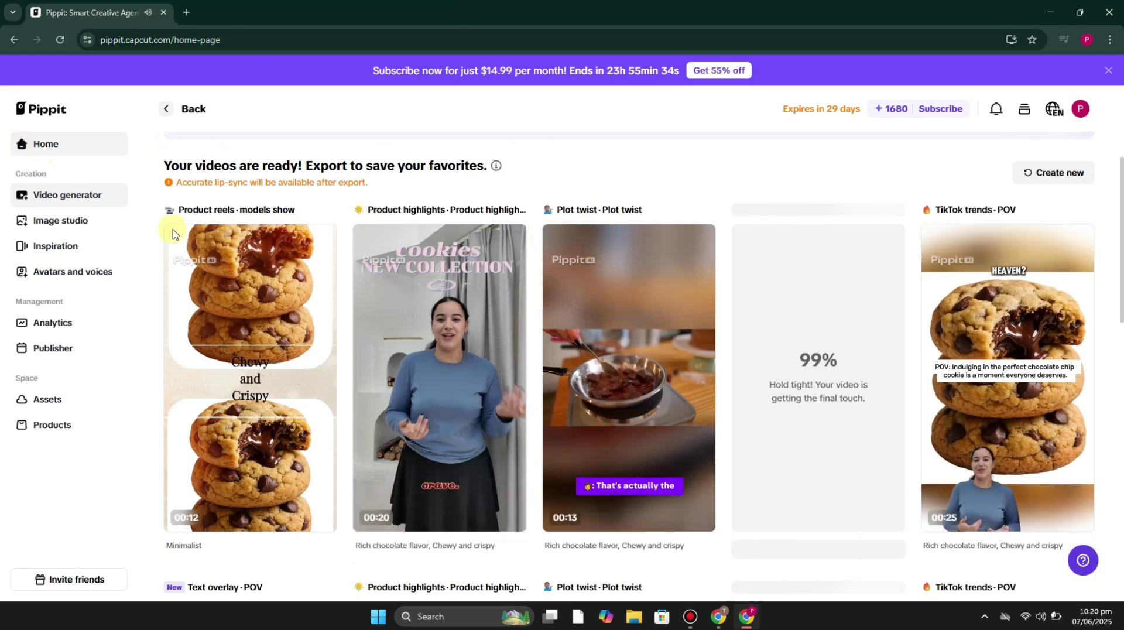
Browse the Trending on TikTok inspiration videos on the home page and return to its start.
{"action": "scroll", "coordinate": [362, 225], "scroll_direction": "down", "scroll_amount": 3}
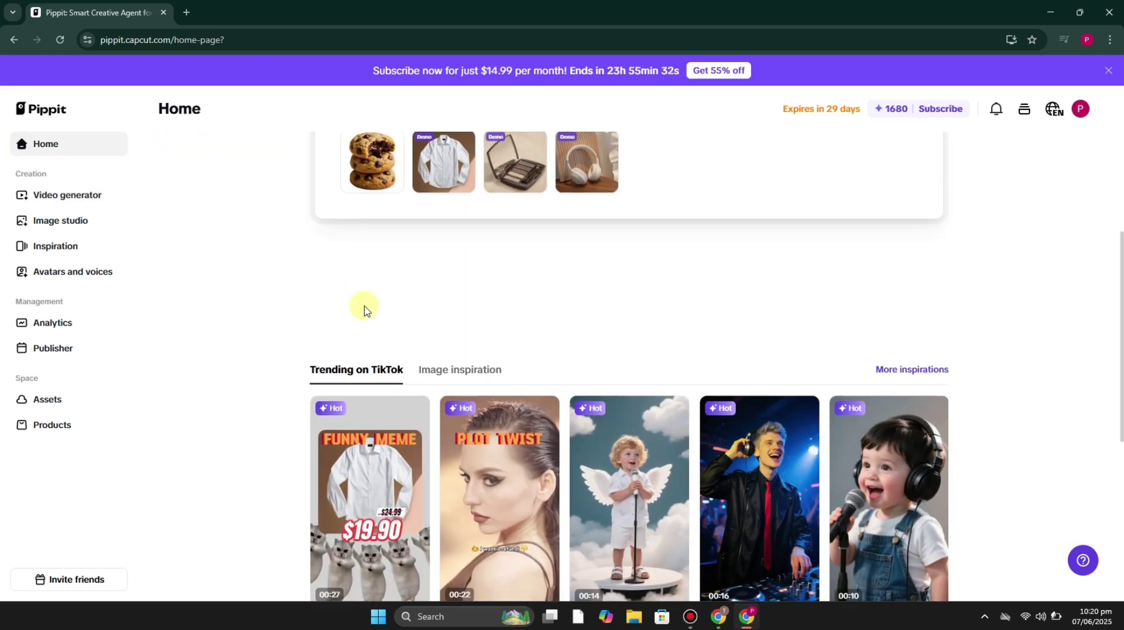
{"action": "scroll", "coordinate": [363, 306], "scroll_direction": "up", "scroll_amount": 3}
{"action": "scroll", "coordinate": [231, 236], "scroll_direction": "down", "scroll_amount": 10}
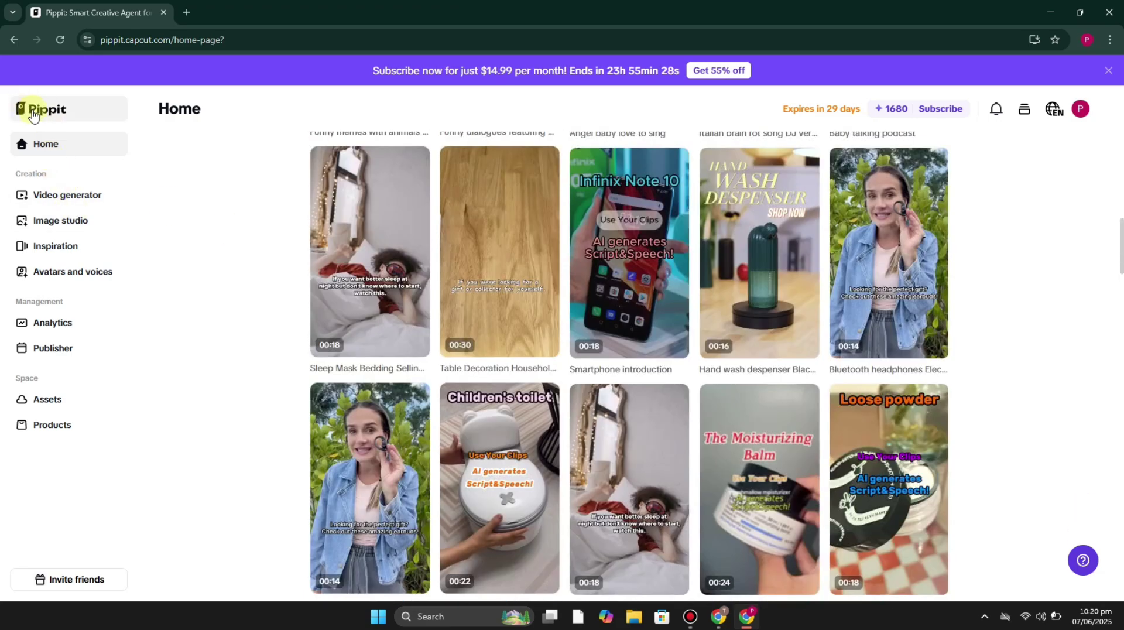
{"action": "left_click", "coordinate": [32, 114]}
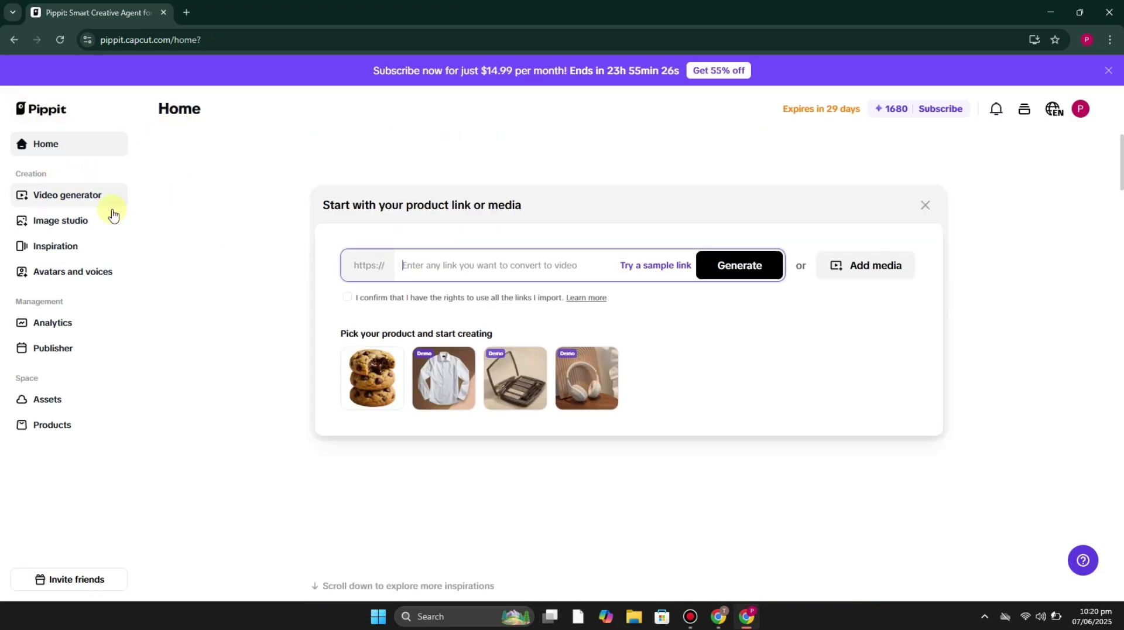
Open the Image studio and look through its image tools and product poster inspirations.
{"action": "left_click", "coordinate": [92, 235]}
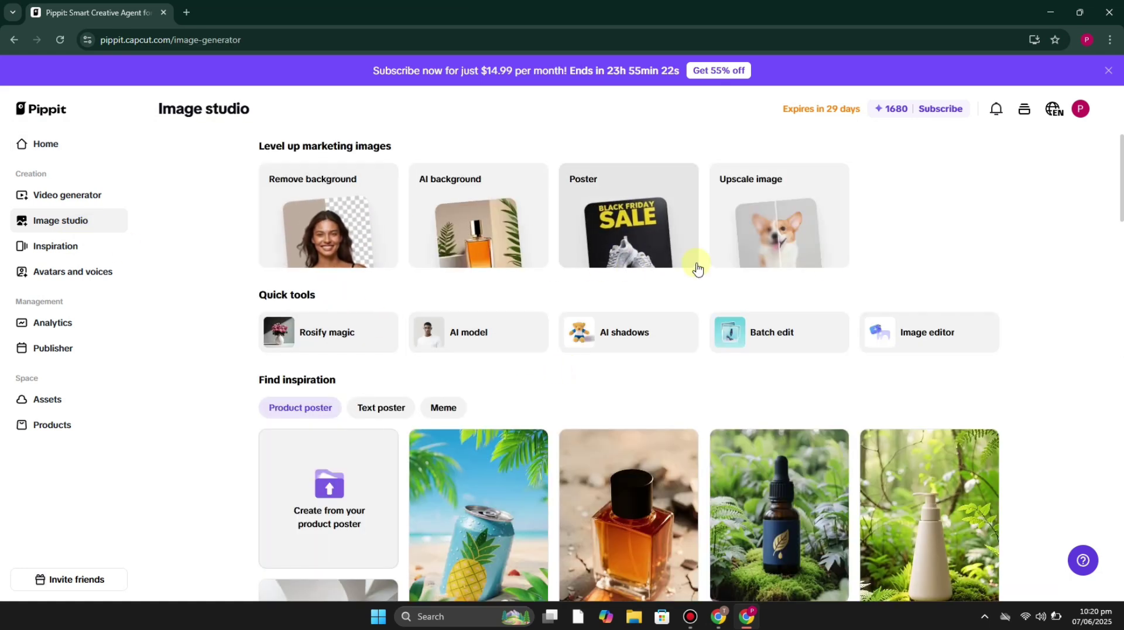
{"action": "scroll", "coordinate": [909, 300], "scroll_direction": "down", "scroll_amount": 3}
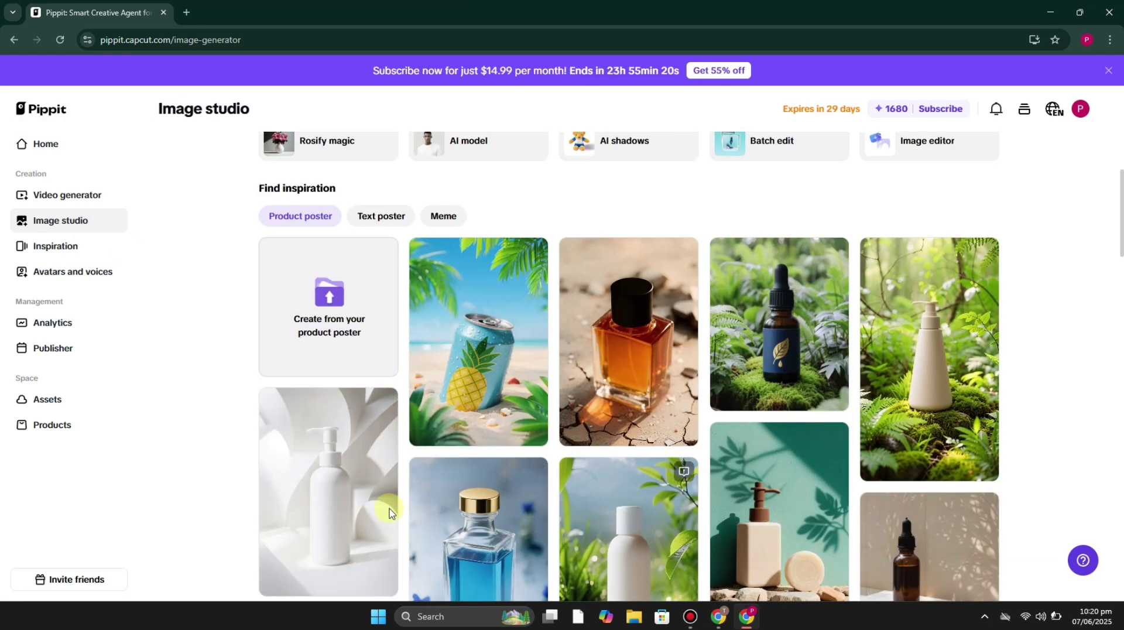
Create a poster from the chocolate chip cookie image in the inspiration section and download it.
{"action": "left_click", "coordinate": [326, 320]}
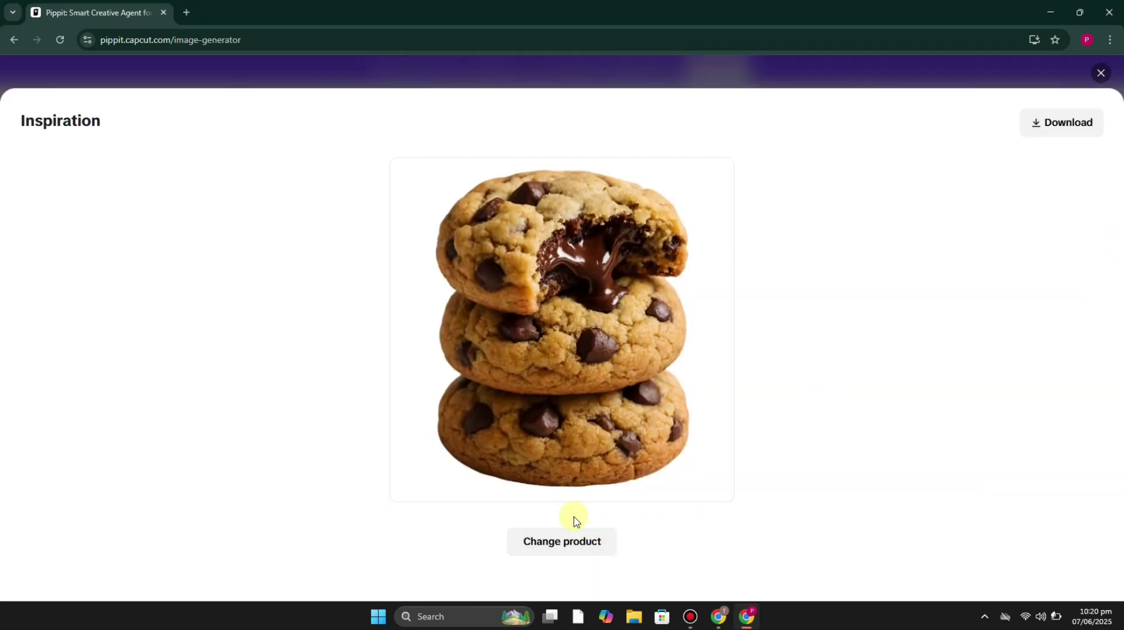
{"action": "left_click", "coordinate": [1055, 124]}
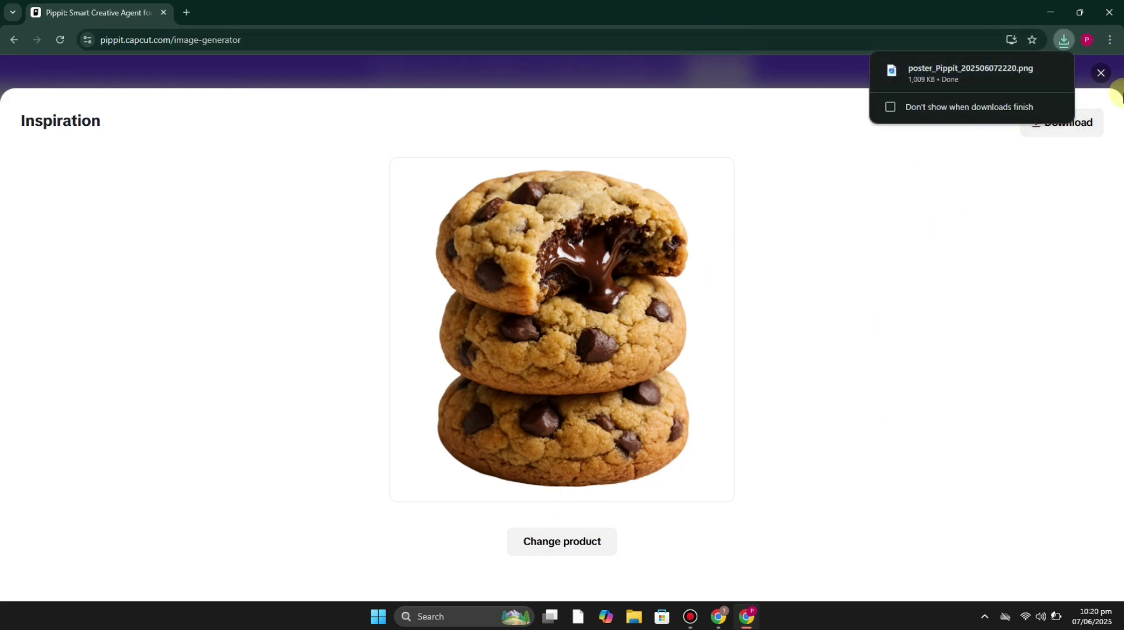
{"action": "left_click", "coordinate": [1102, 80]}
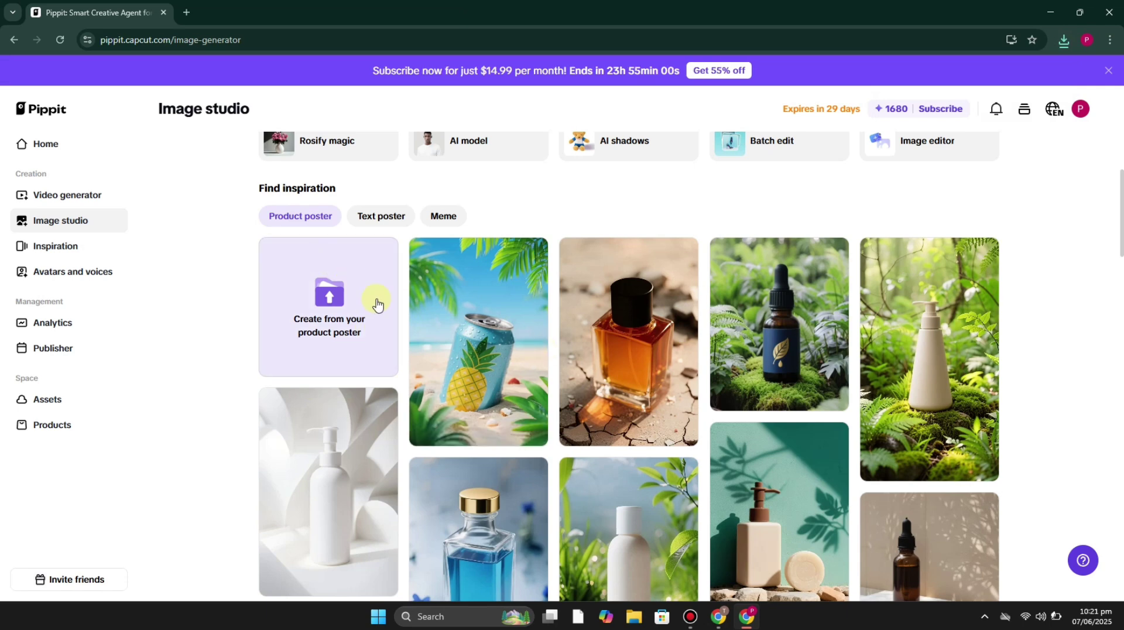
Replace the brown boots in the snowy gift poster inspiration with the cookie image Untitled design (6).png from the assets.
{"action": "mouse_move", "coordinate": [508, 358]}
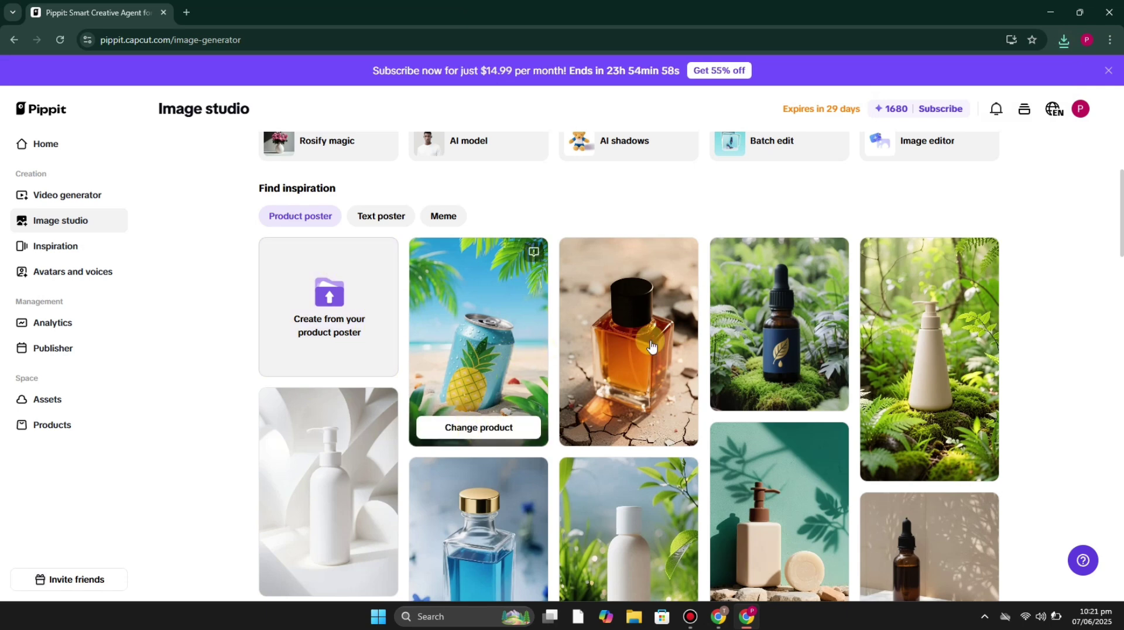
{"action": "scroll", "coordinate": [1015, 368], "scroll_direction": "down", "scroll_amount": 3}
{"action": "scroll", "coordinate": [1086, 396], "scroll_direction": "up", "scroll_amount": 4}
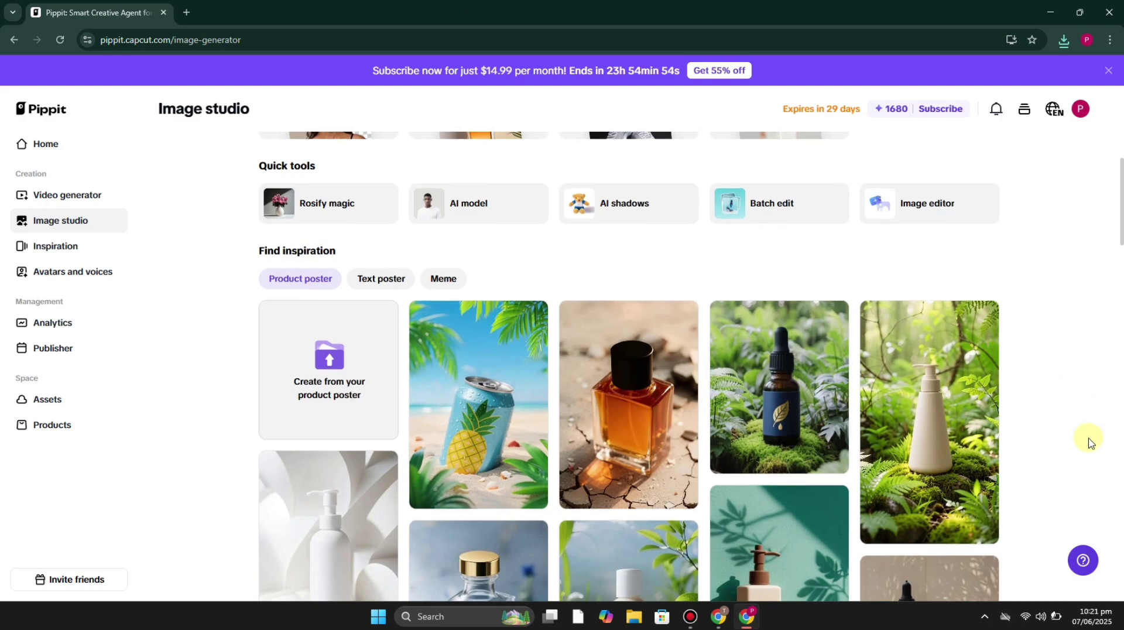
{"action": "scroll", "coordinate": [1090, 441], "scroll_direction": "down", "scroll_amount": 7}
{"action": "scroll", "coordinate": [1090, 437], "scroll_direction": "down", "scroll_amount": 15}
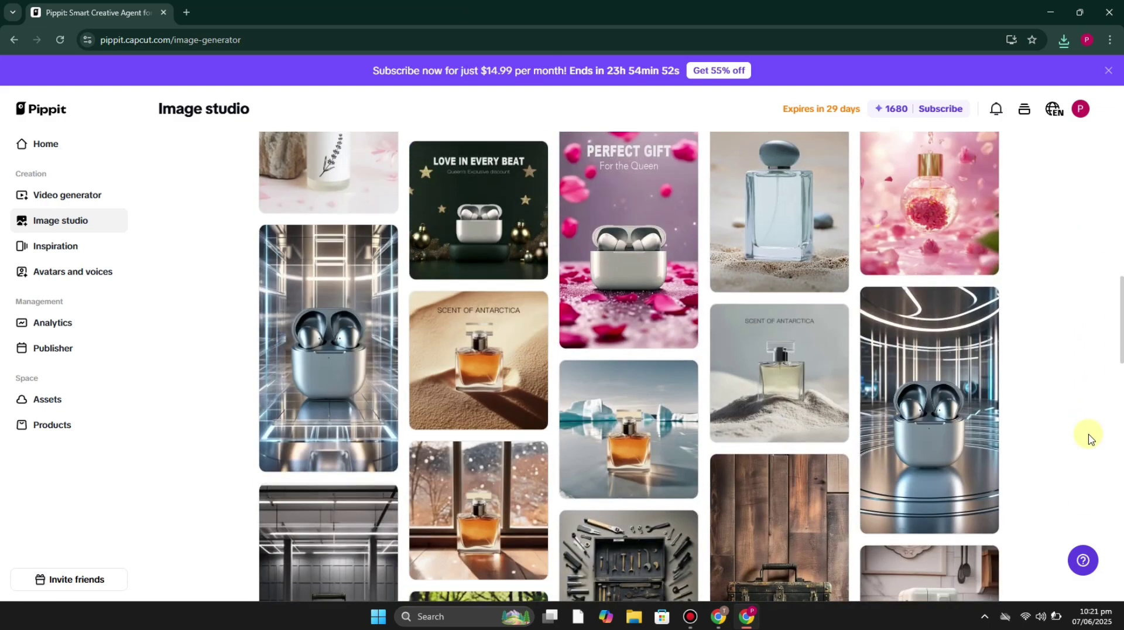
{"action": "scroll", "coordinate": [1090, 437], "scroll_direction": "down", "scroll_amount": 8}
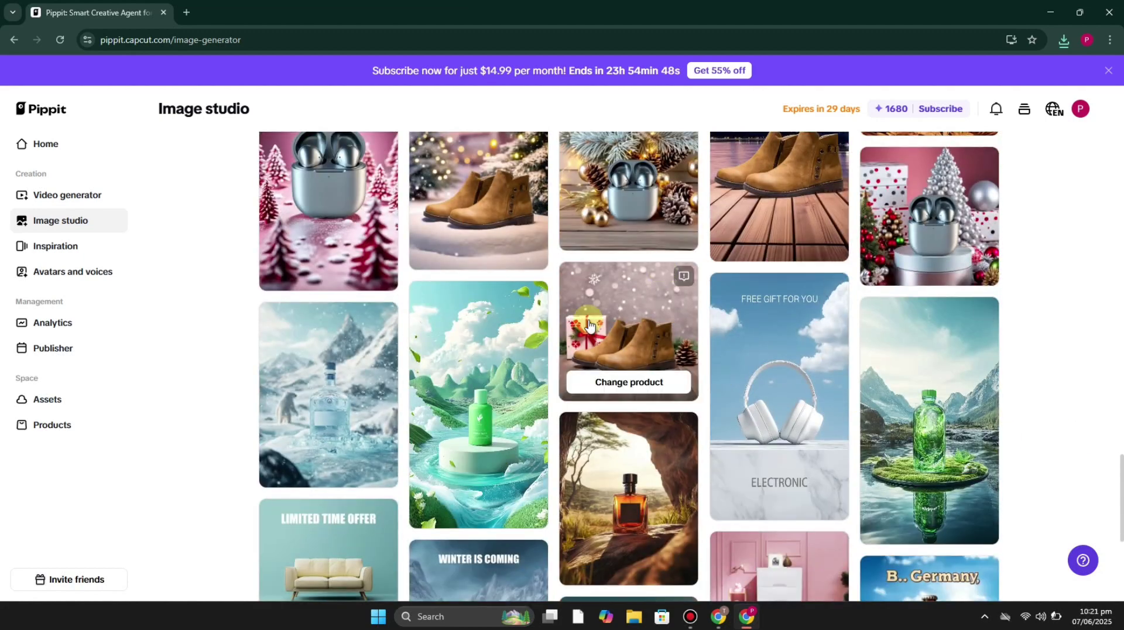
{"action": "left_click", "coordinate": [630, 383]}
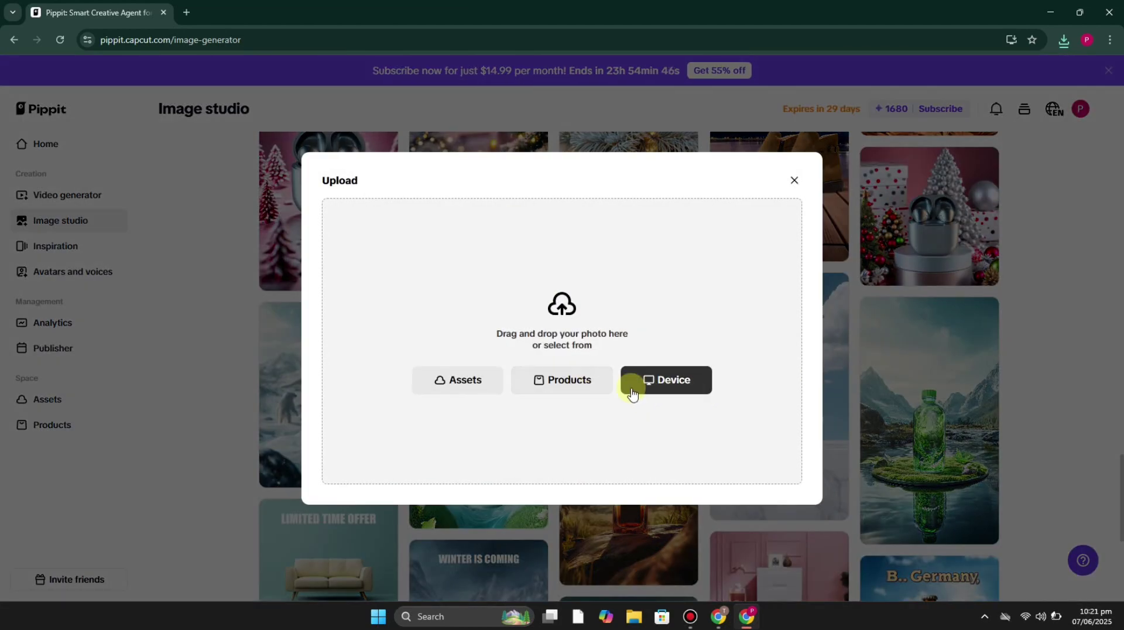
{"action": "left_click", "coordinate": [468, 381]}
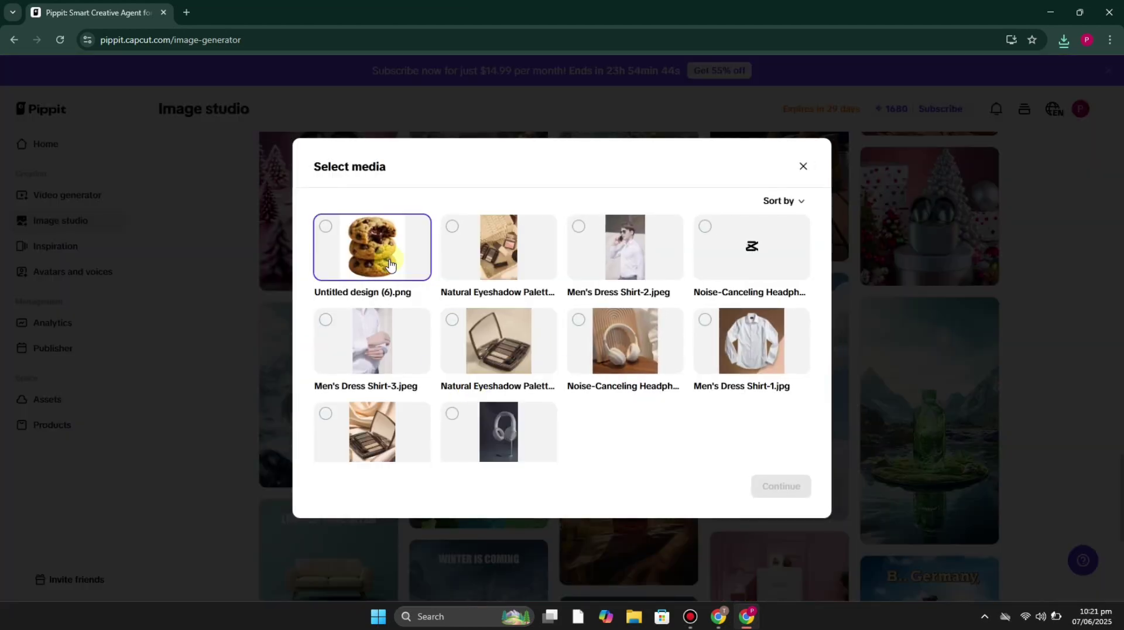
{"action": "left_click", "coordinate": [780, 486]}
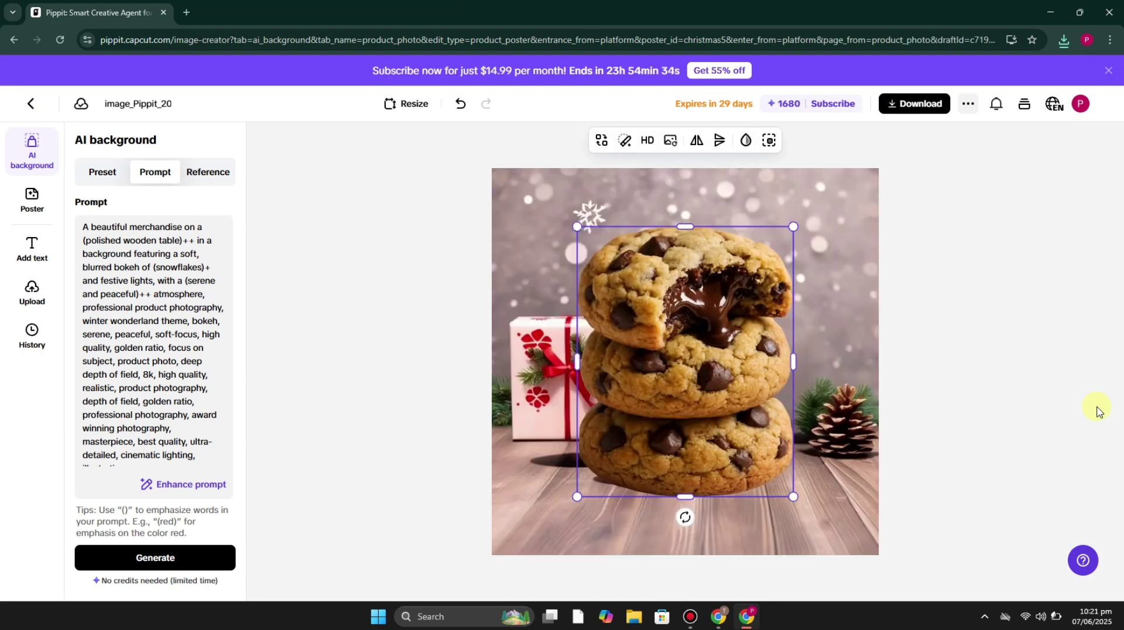
Check the Christmas cookie poster and its background prompt, and return to the home page.
{"action": "left_click", "coordinate": [1028, 398]}
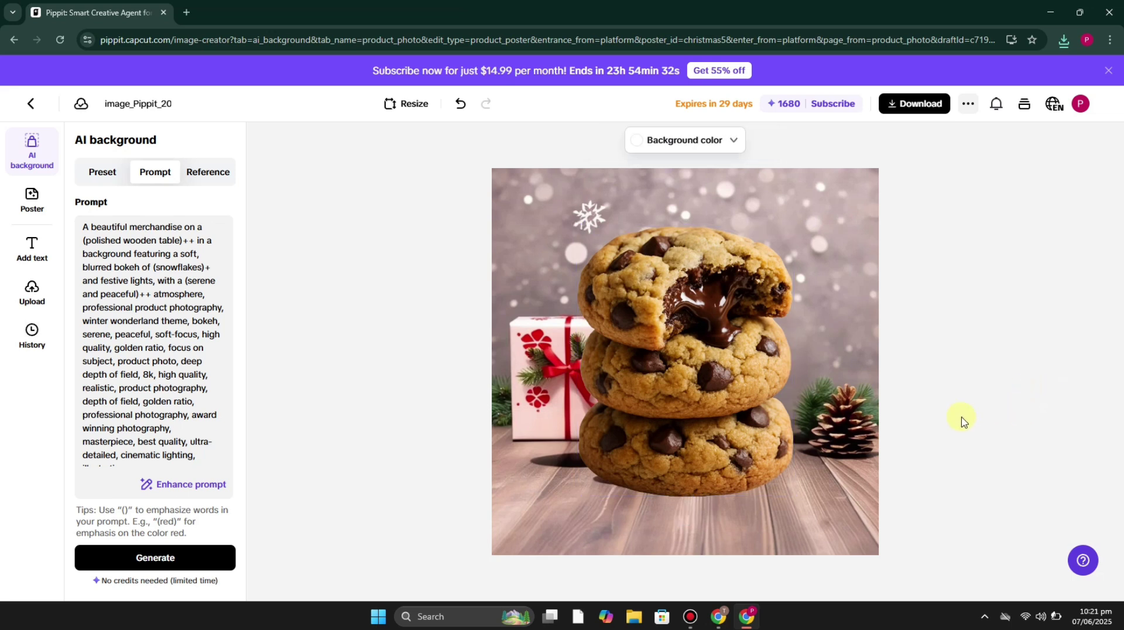
{"action": "left_click", "coordinate": [228, 471]}
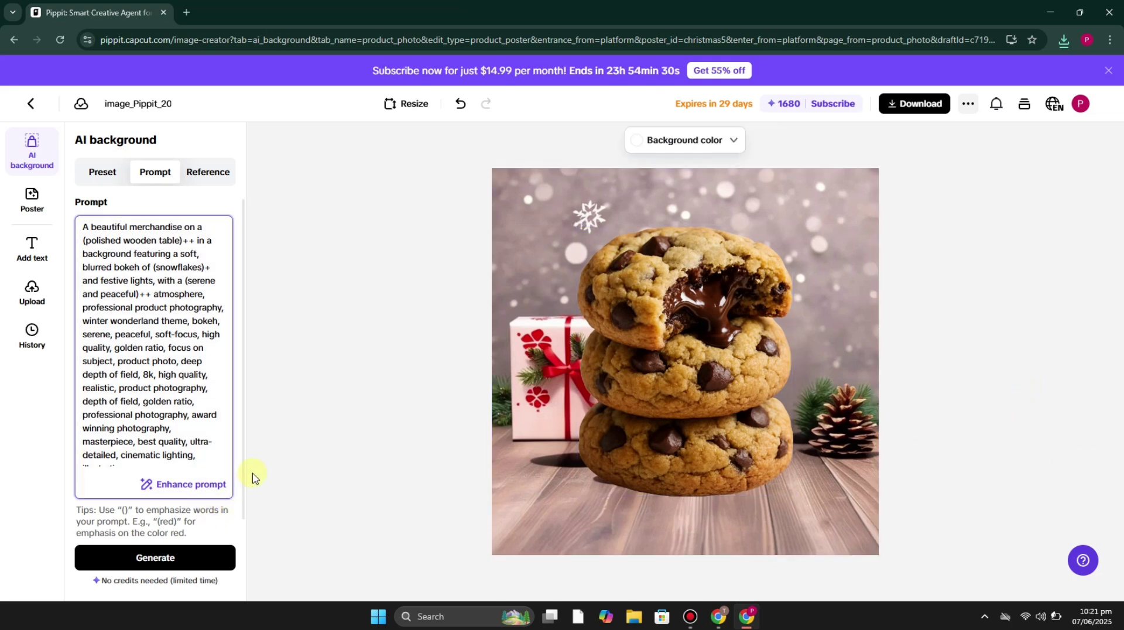
{"action": "left_click", "coordinate": [35, 107]}
{"action": "left_click", "coordinate": [169, 191]}
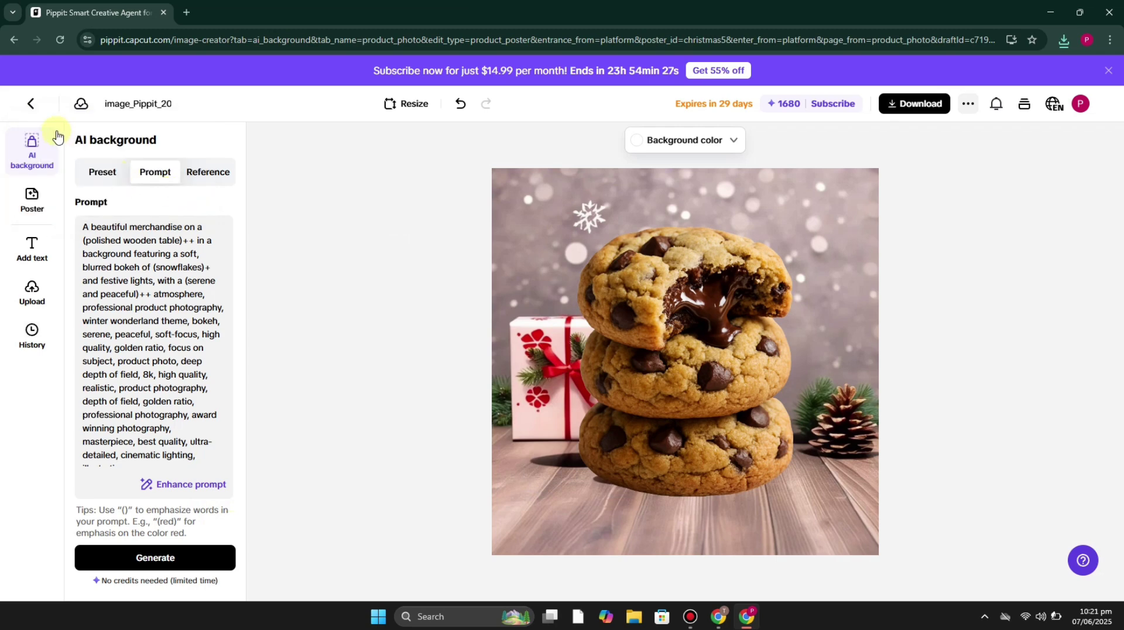
{"action": "left_click", "coordinate": [33, 107]}
{"action": "left_click", "coordinate": [58, 140]}
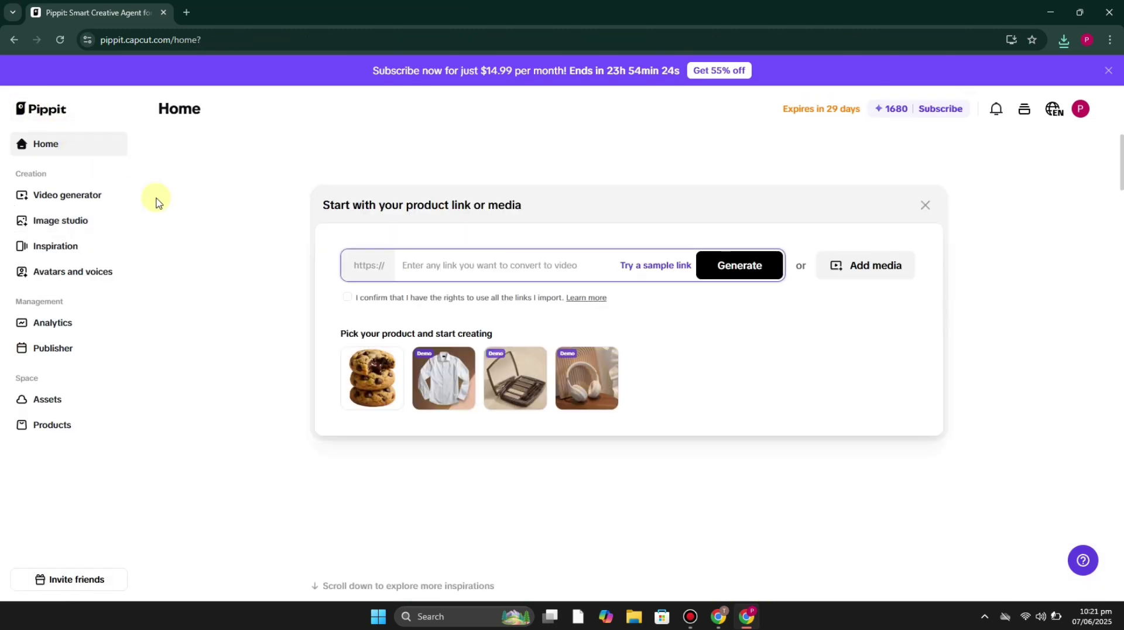
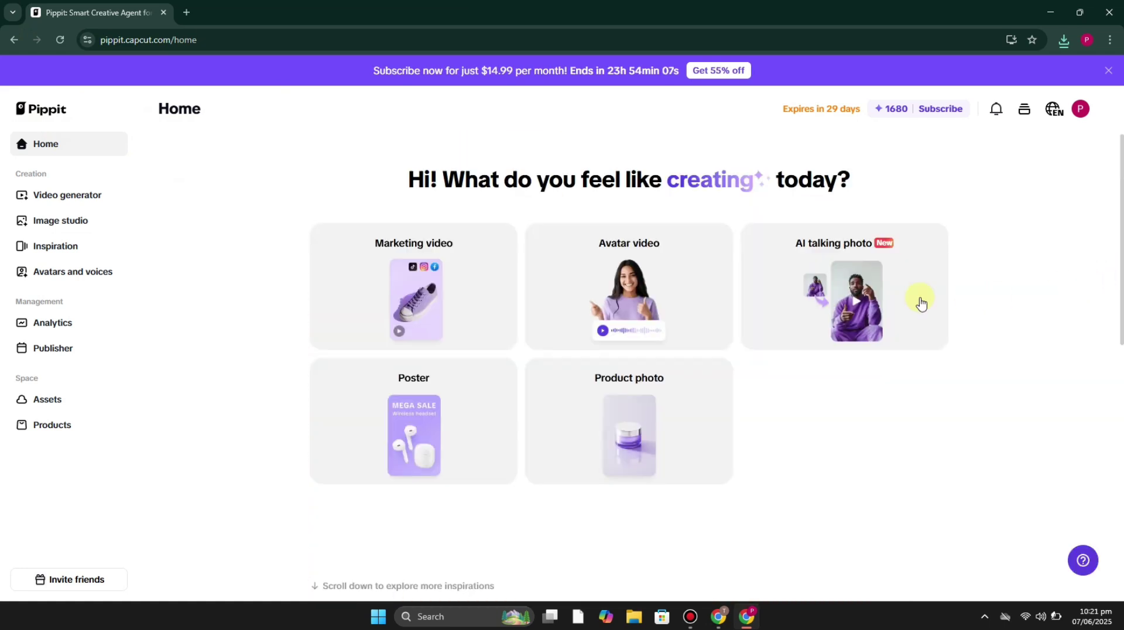
Start an avatar video with the Mason in the car avatar and play its preview.
{"action": "left_click", "coordinate": [641, 302]}
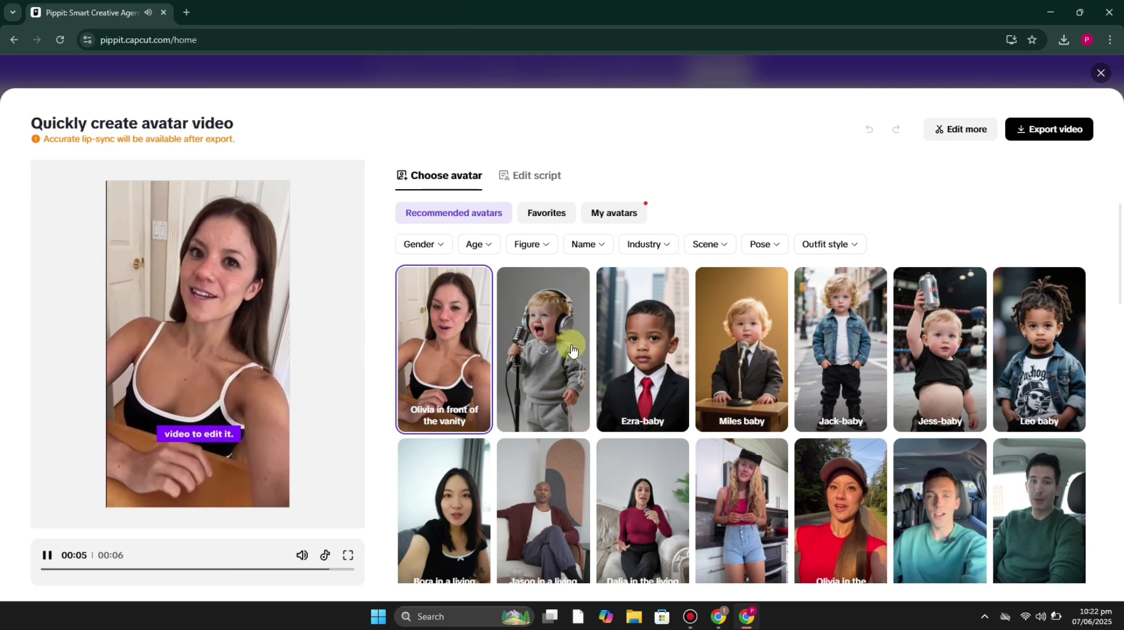
{"action": "mouse_move", "coordinate": [966, 379]}
{"action": "left_click", "coordinate": [940, 416]}
{"action": "scroll", "coordinate": [939, 410], "scroll_direction": "down", "scroll_amount": 2}
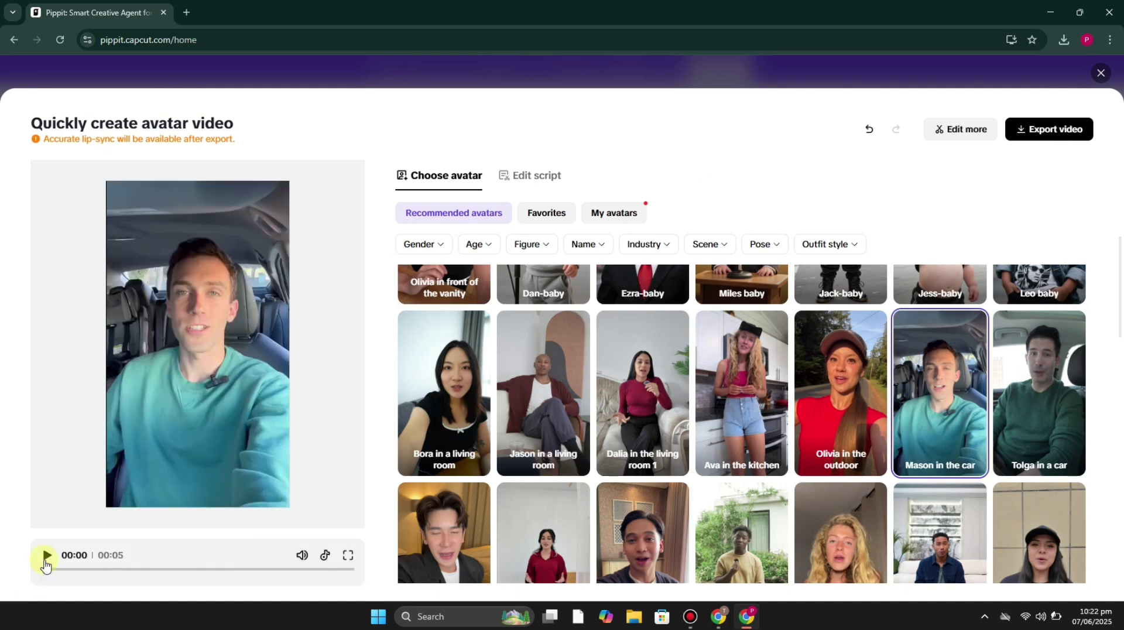
{"action": "left_click", "coordinate": [46, 556]}
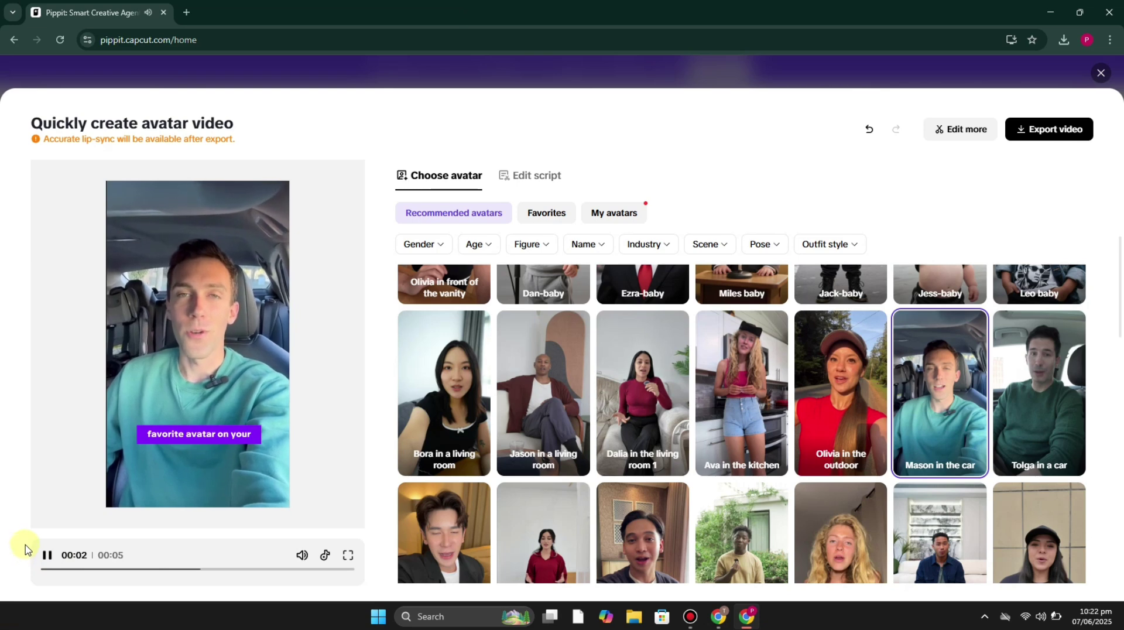
Switch the avatar to Olivia in the outdoor and save an English script beginning "Have you ever wondered why time feels slower when you're bored".
{"action": "left_click", "coordinate": [841, 392]}
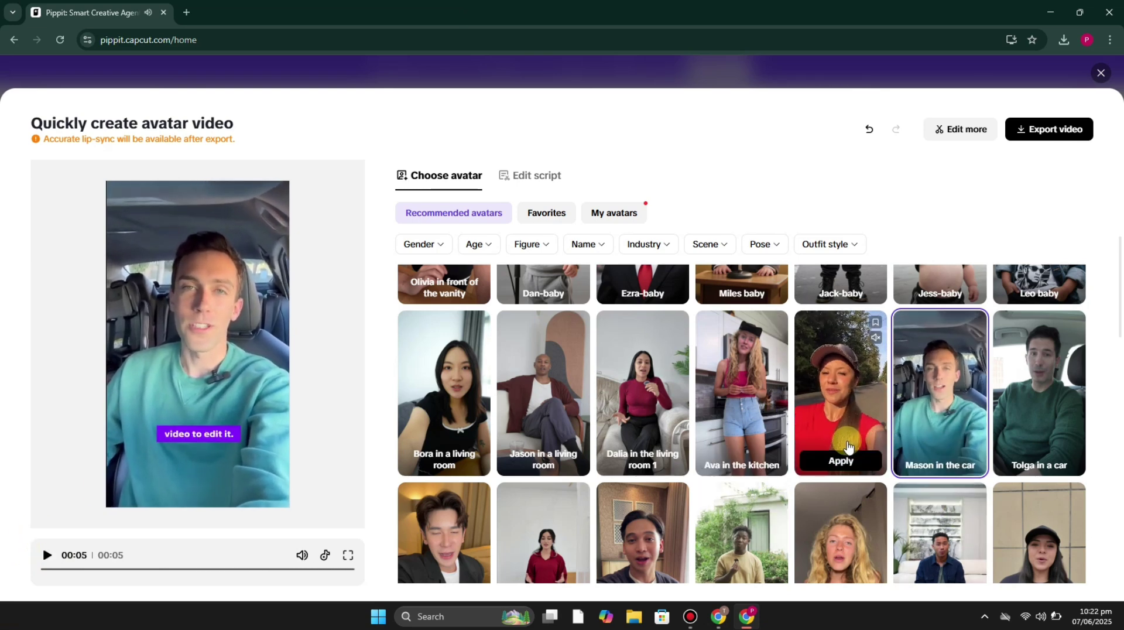
{"action": "left_click", "coordinate": [844, 461]}
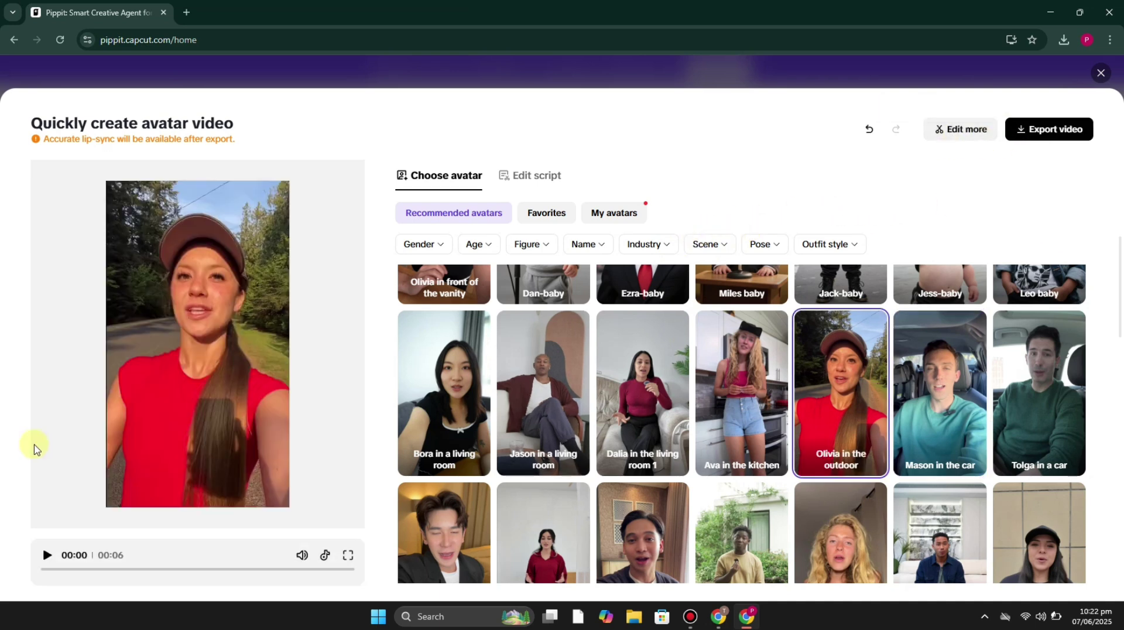
{"action": "left_click", "coordinate": [541, 183]}
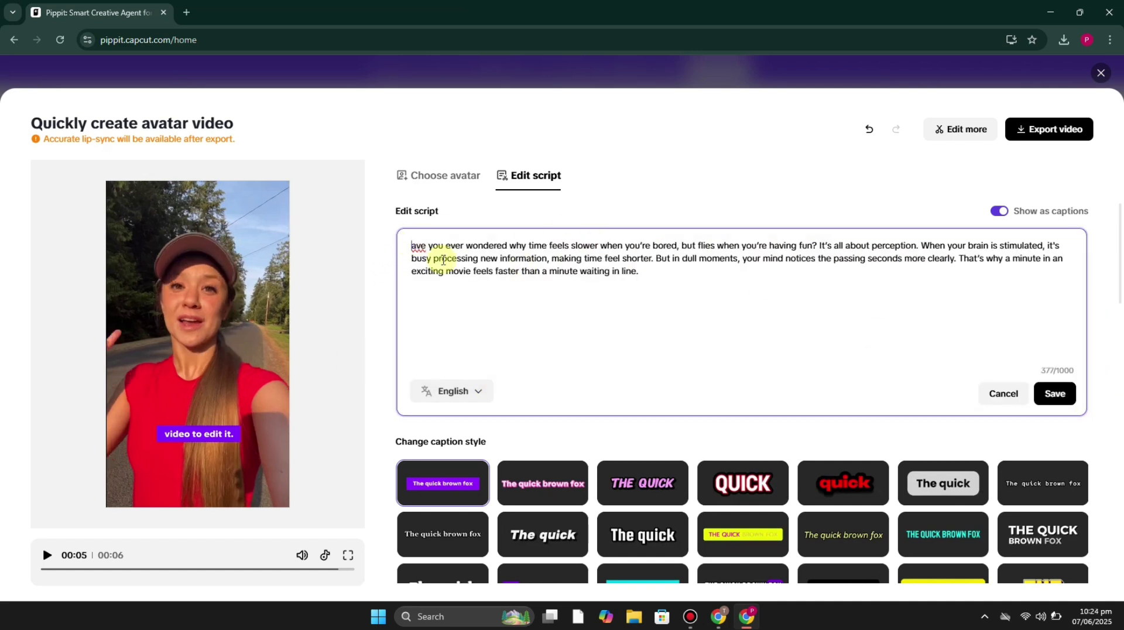
{"action": "type", "text": "H"}
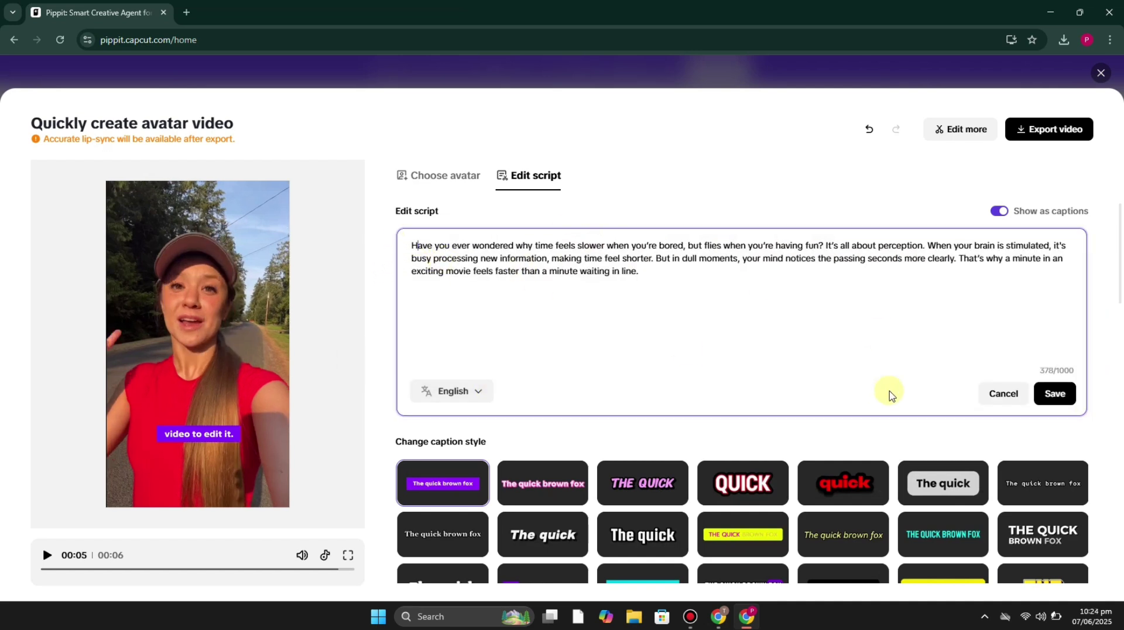
{"action": "left_click", "coordinate": [1054, 393]}
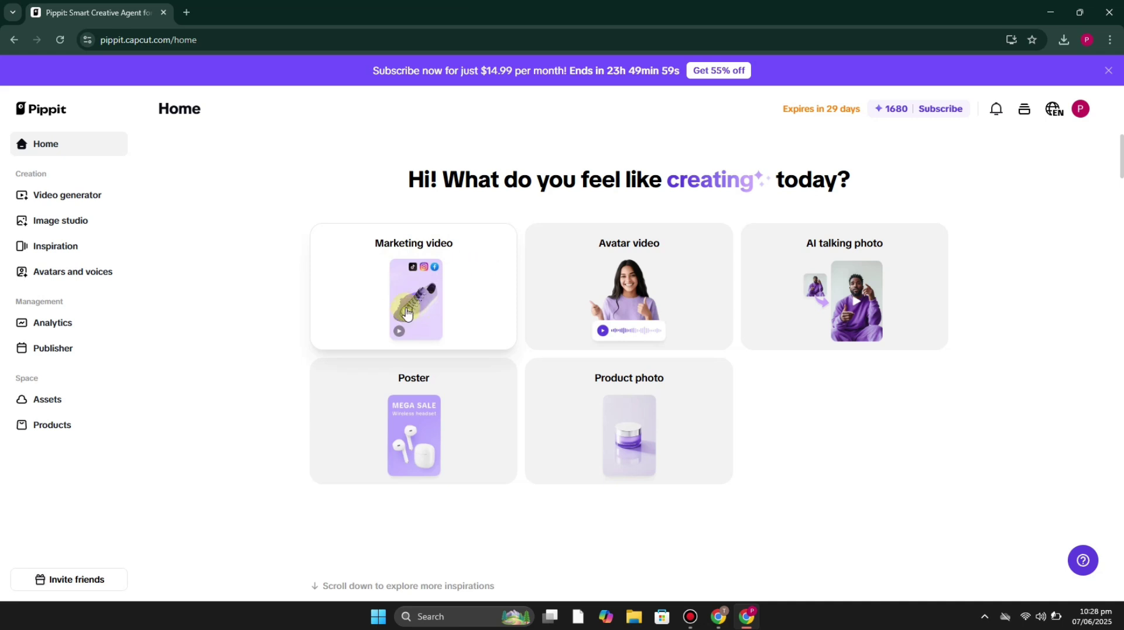
Start a product photo from the sample earbuds image and return to the home page.
{"action": "left_click", "coordinate": [650, 436]}
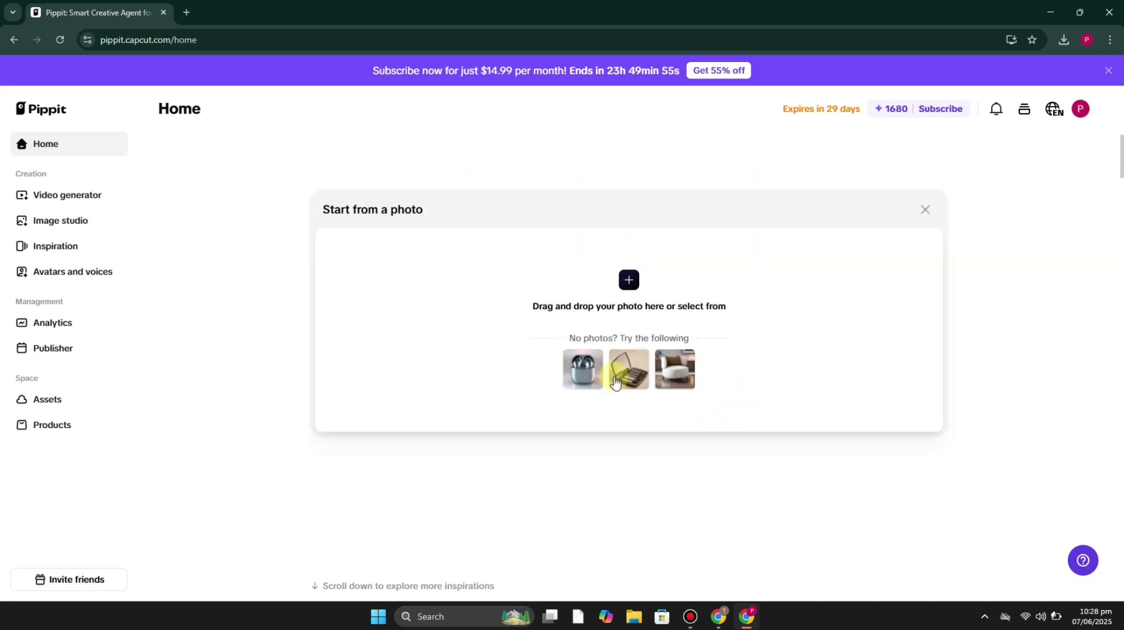
{"action": "left_click", "coordinate": [583, 369]}
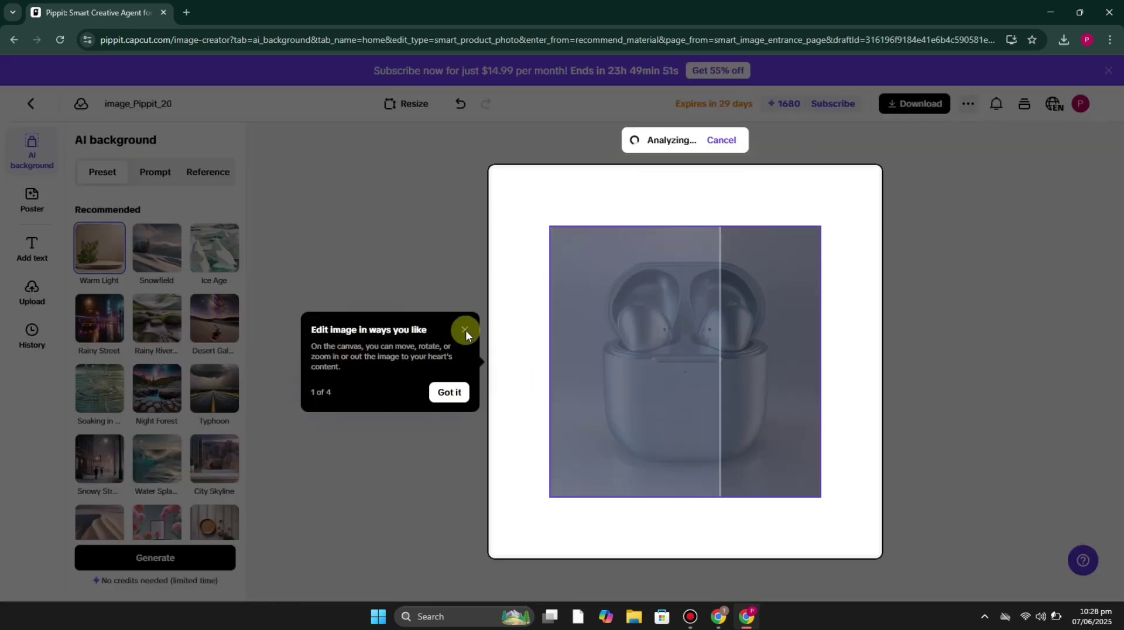
{"action": "left_click", "coordinate": [14, 40]}
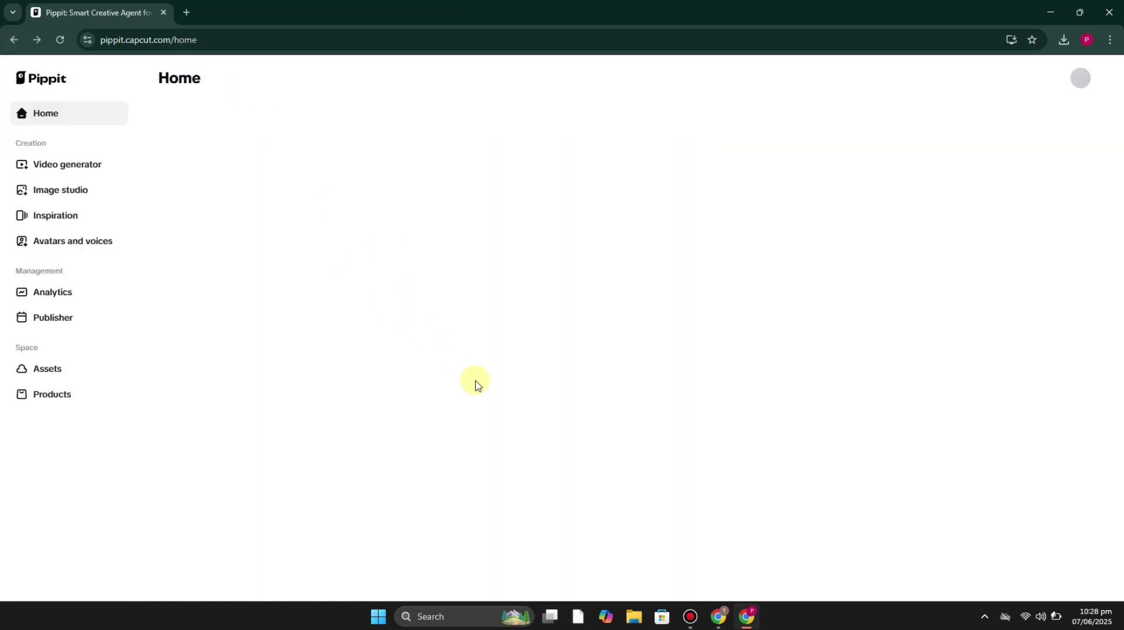
Start a new poster, dismiss the layout introduction tips and choose the Claymation style.
{"action": "left_click", "coordinate": [393, 444]}
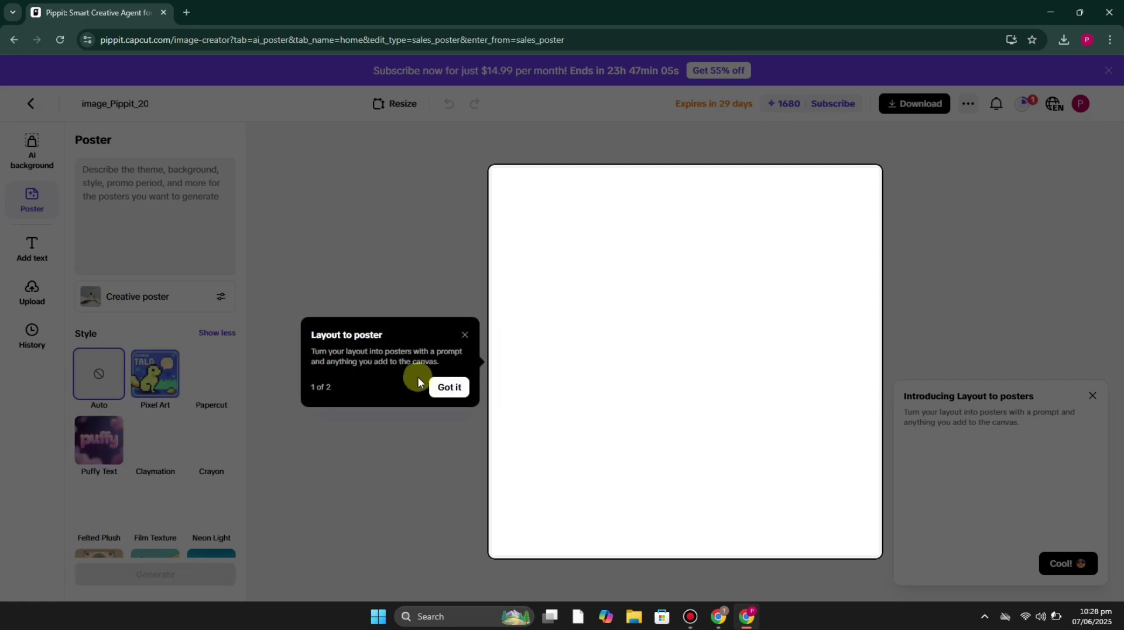
{"action": "left_click", "coordinate": [457, 386]}
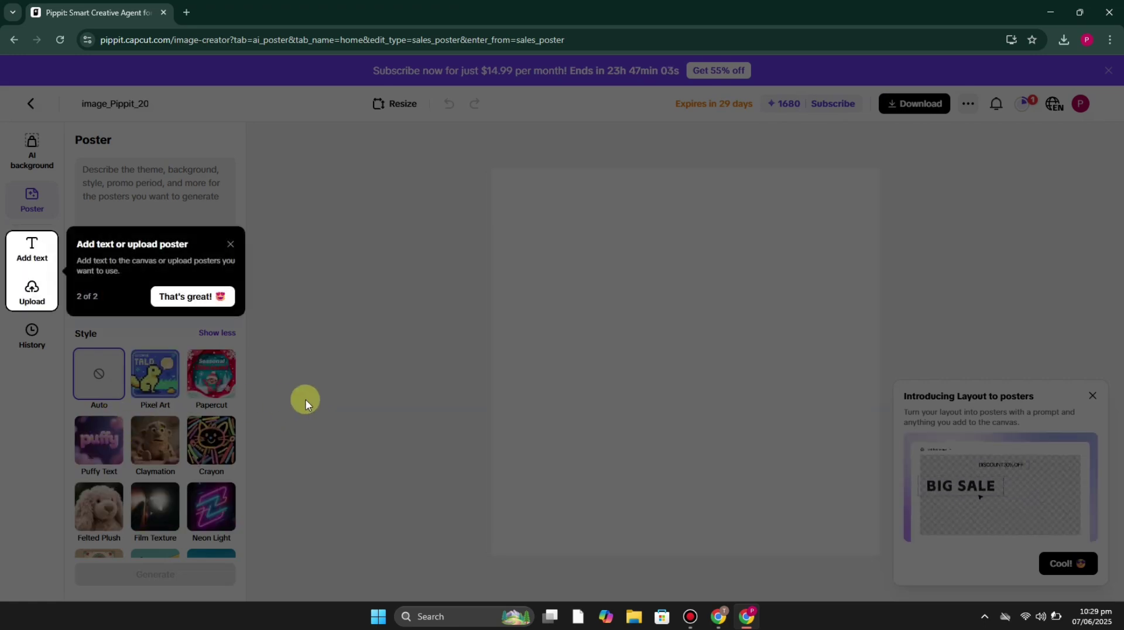
{"action": "left_click", "coordinate": [231, 243]}
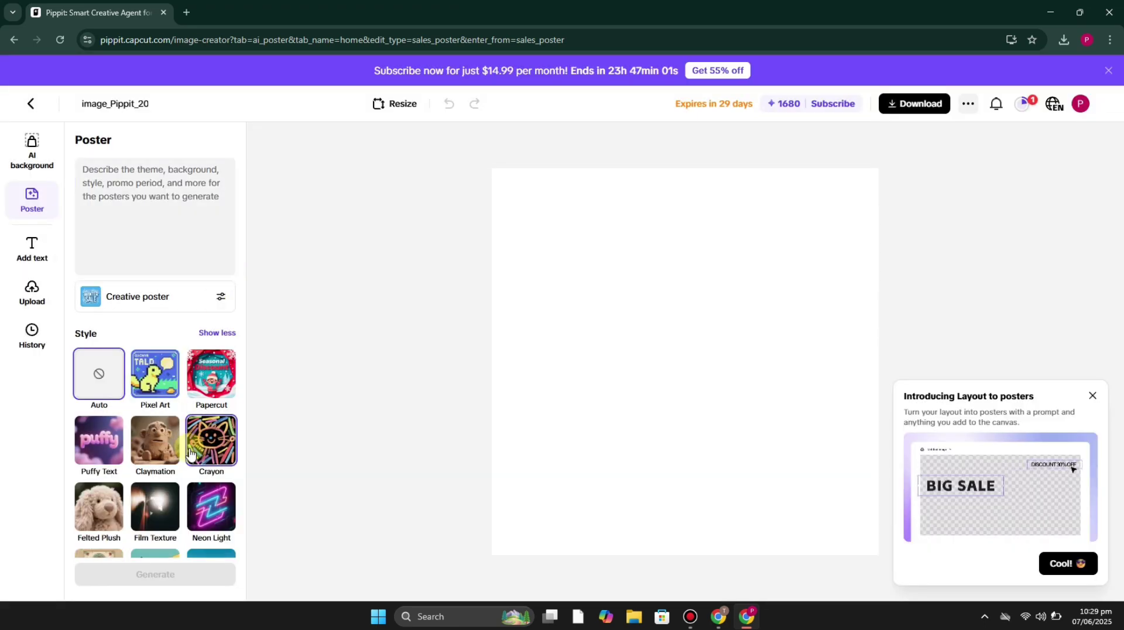
{"action": "left_click", "coordinate": [145, 450]}
Enter "food, jun k food" as the poster's prompt.
{"action": "left_click", "coordinate": [166, 187]}
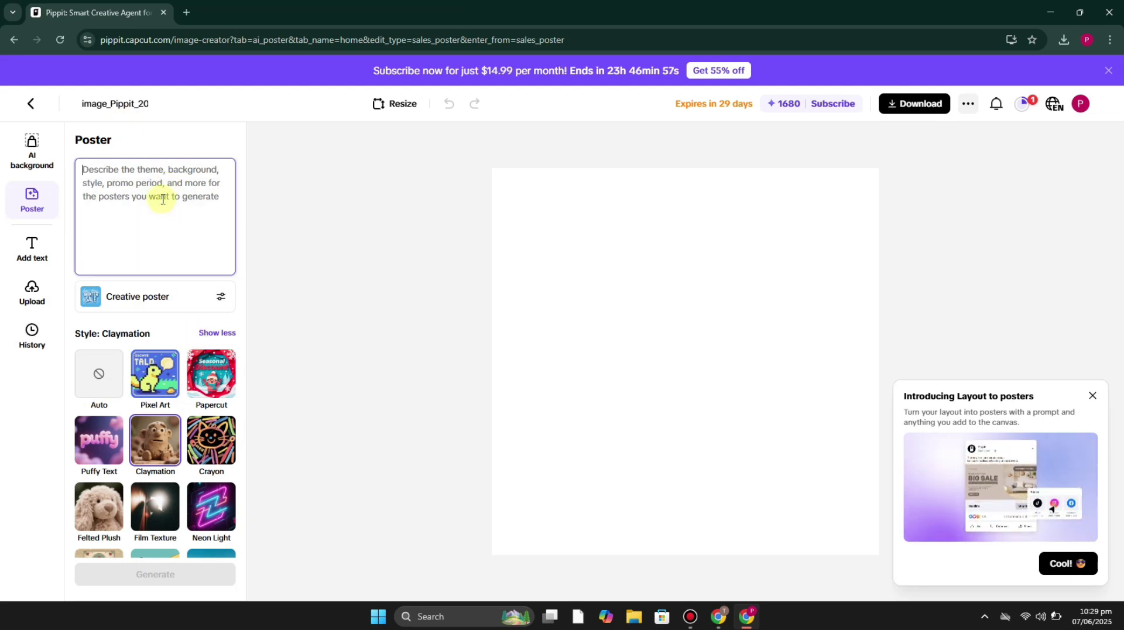
{"action": "type", "text": "food, j"}
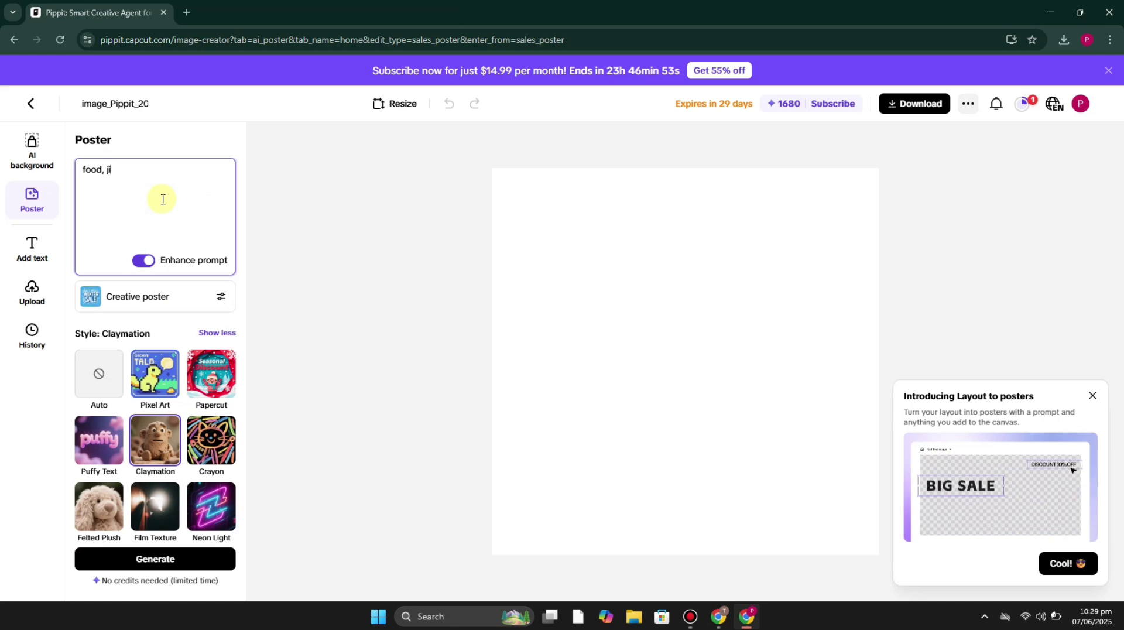
{"action": "key", "text": "BackSpace"}
{"action": "key", "text": "BackSpace"}
{"action": "type", "text": "un"}
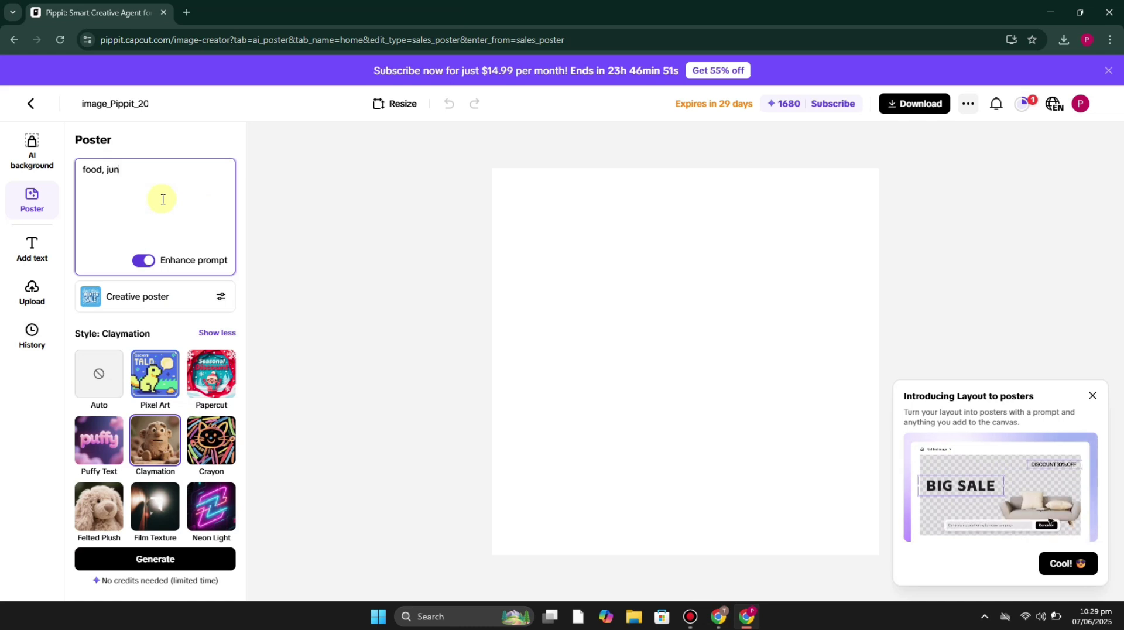
{"action": "type", "text": " k food"}
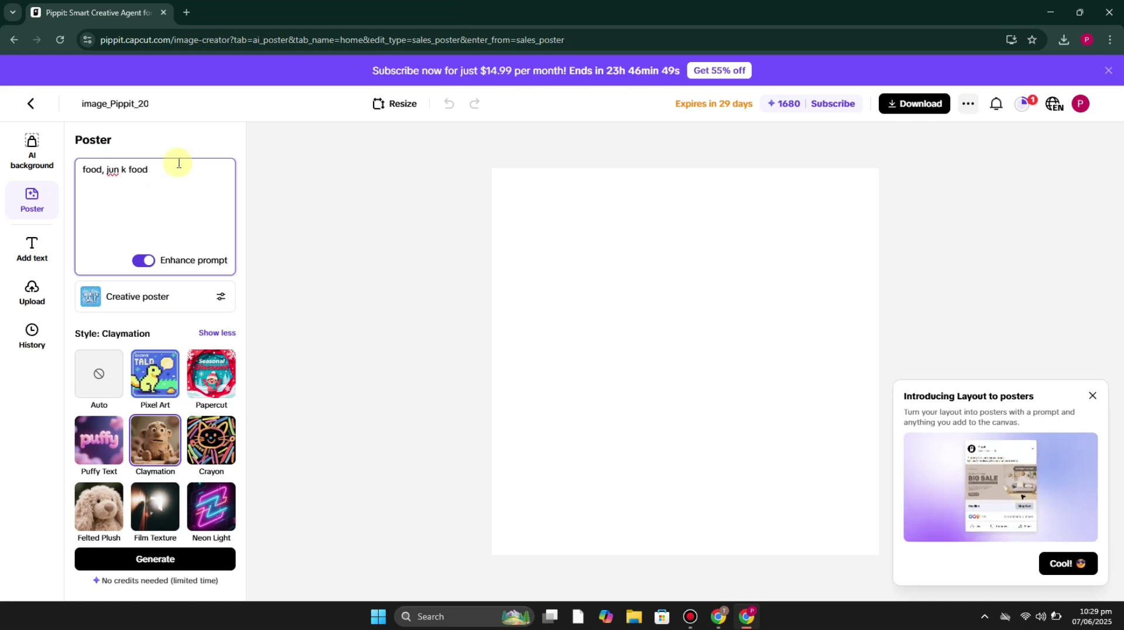
Generate the posters and apply the smiling sandwich result to the canvas before returning to the home page.
{"action": "scroll", "coordinate": [150, 530], "scroll_direction": "down", "scroll_amount": 3}
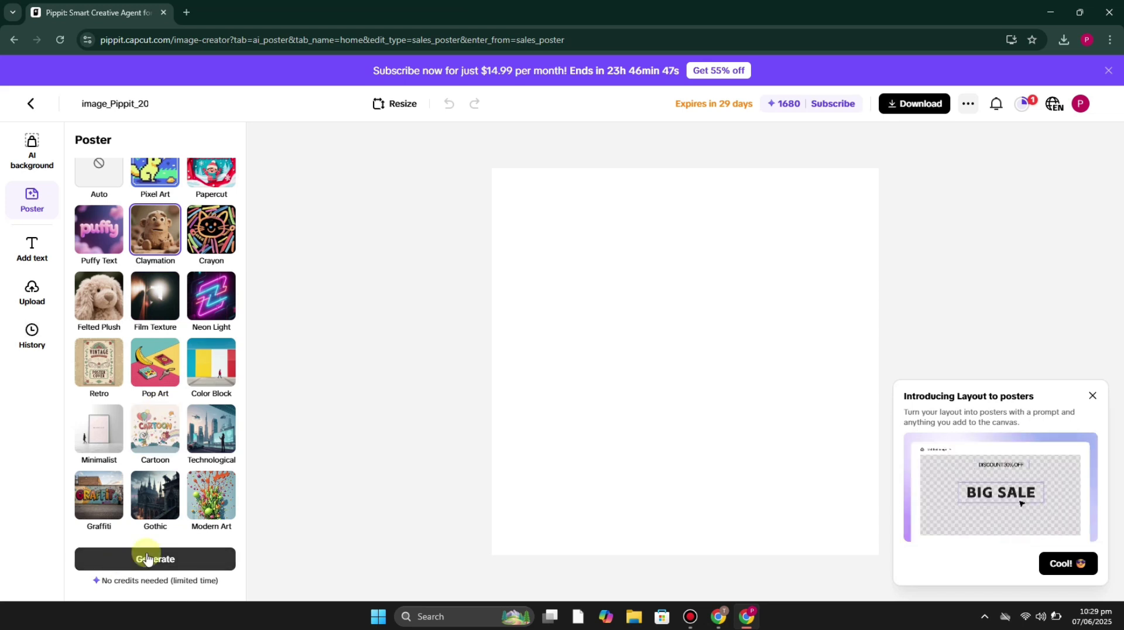
{"action": "left_click", "coordinate": [147, 558]}
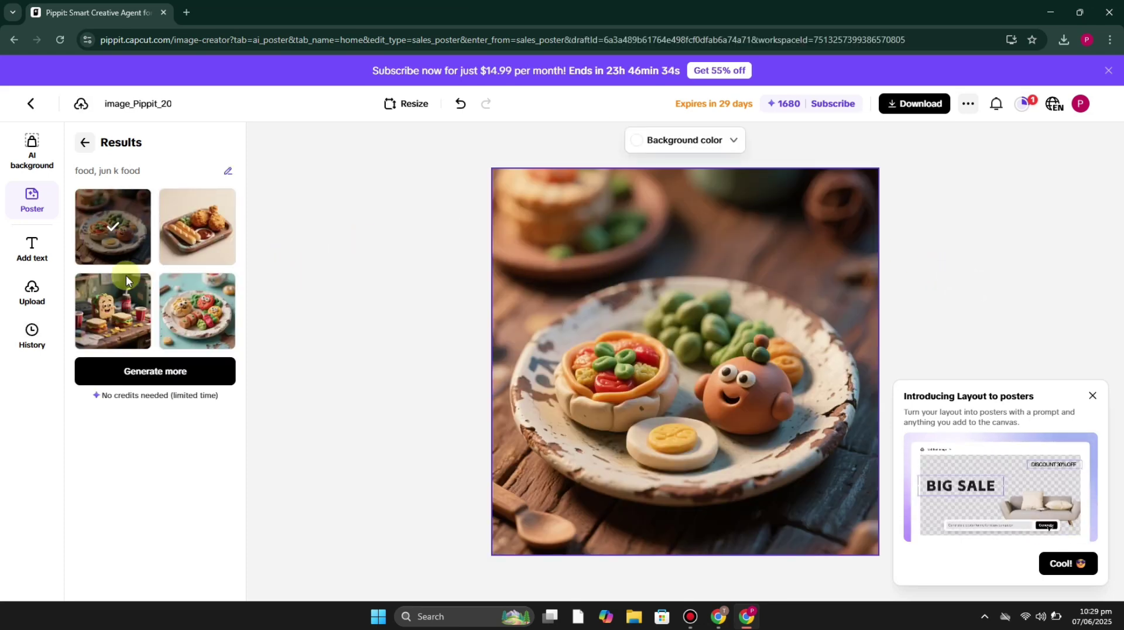
{"action": "left_click", "coordinate": [127, 281]}
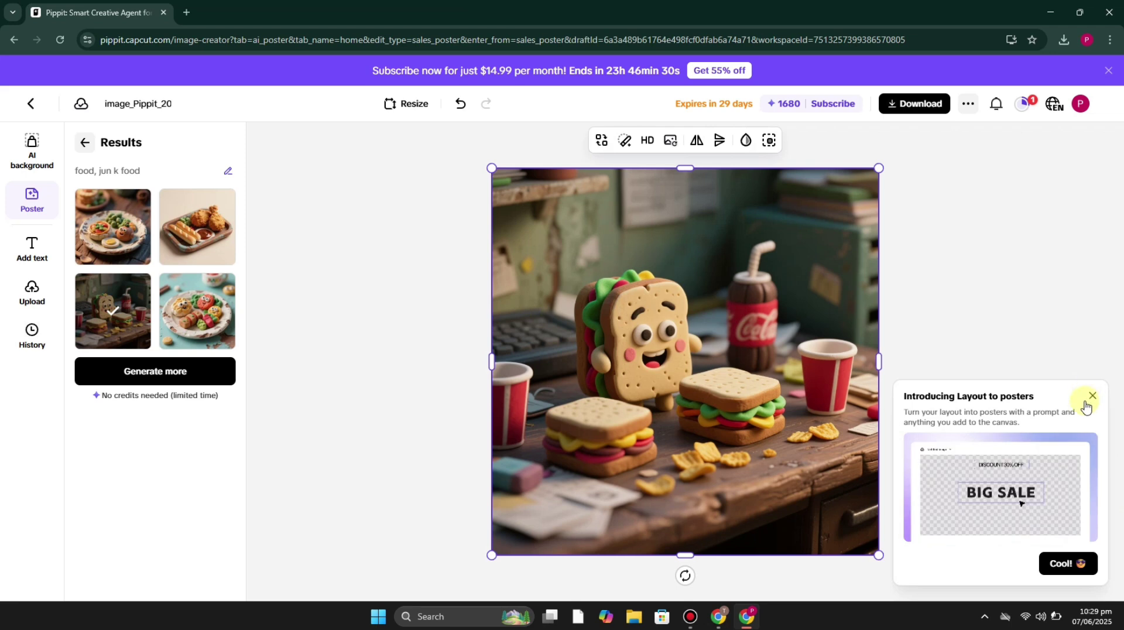
{"action": "left_click", "coordinate": [31, 103]}
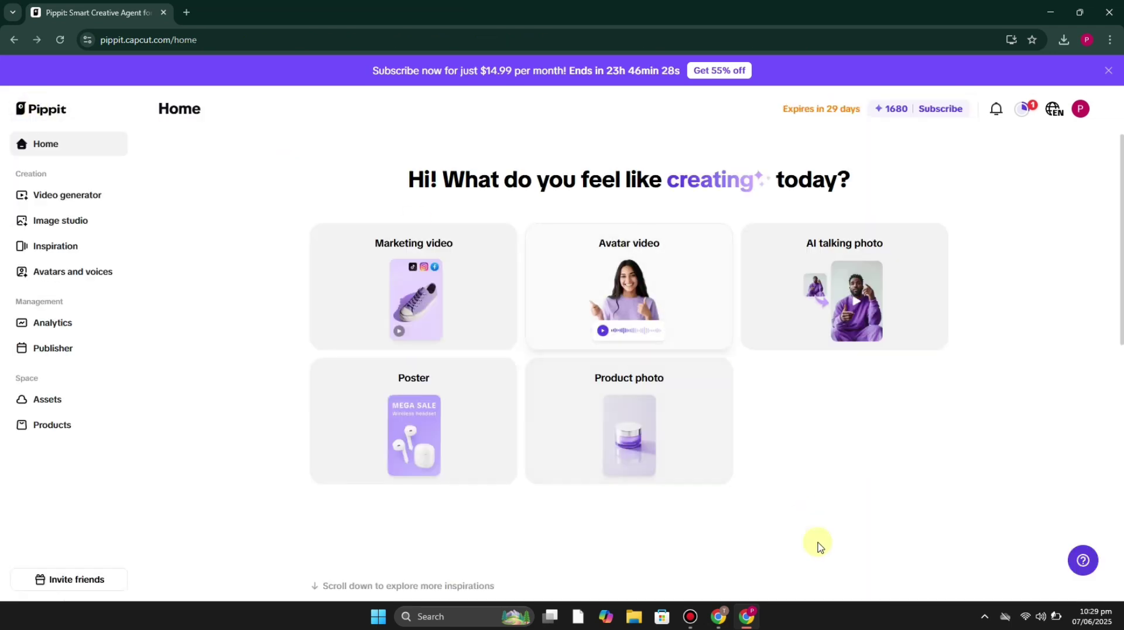